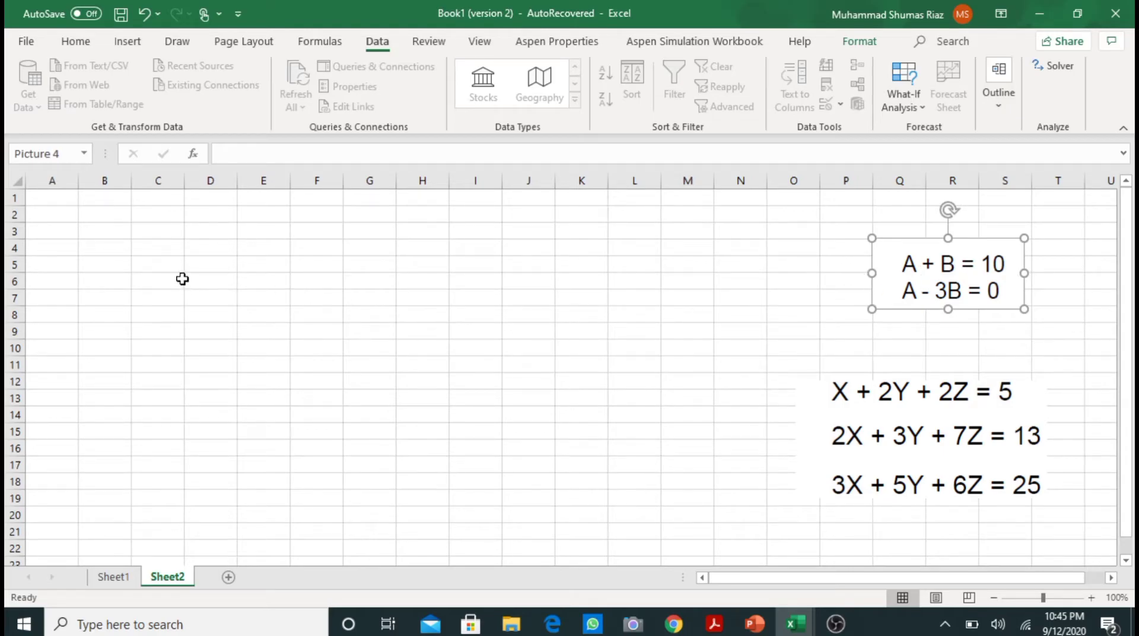
Step: Enter the variable labels a and b in cells C4 and C5
{"action": "left_click", "coordinate": [161, 251]}
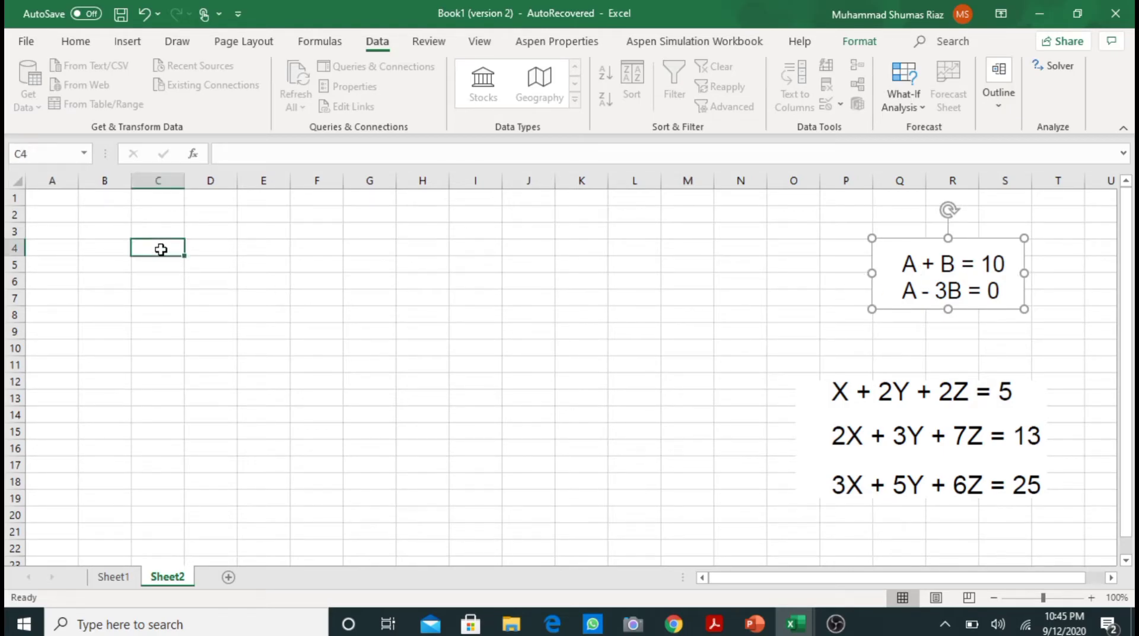
{"action": "type", "text": "a"}
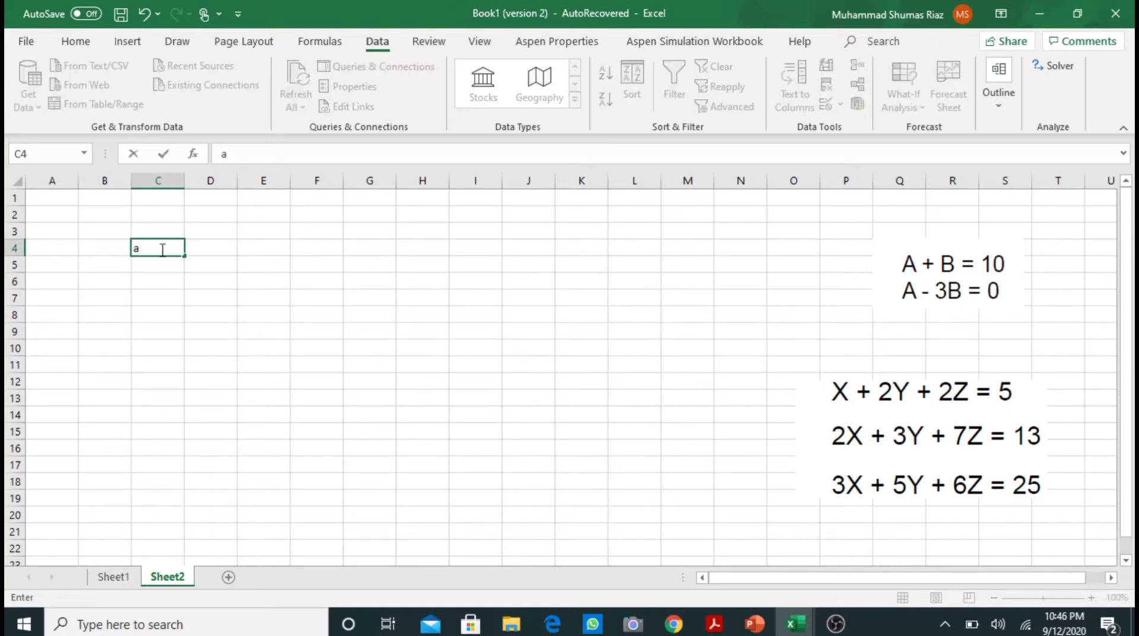
{"action": "key", "text": "Return"}
{"action": "type", "text": "b"}
{"action": "key", "text": "Return"}
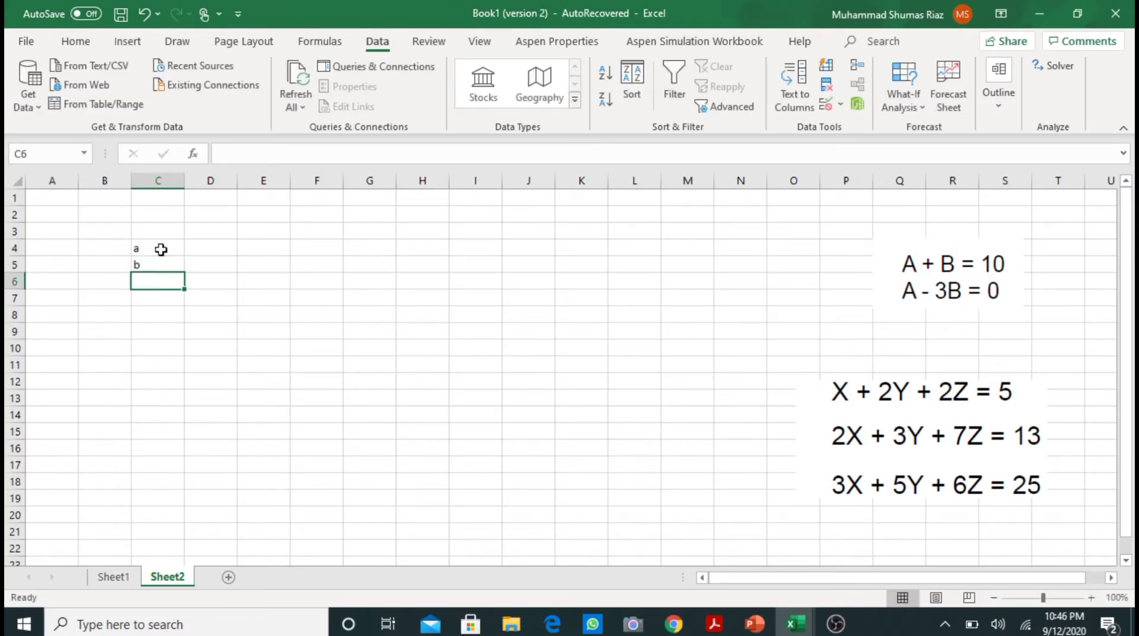
Step: Enter an initial guess of 1 for both variables in cells D4 and D5
{"action": "left_click", "coordinate": [205, 246]}
{"action": "type", "text": "1"}
{"action": "key", "text": "Return"}
{"action": "type", "text": "1"}
{"action": "key", "text": "Return"}
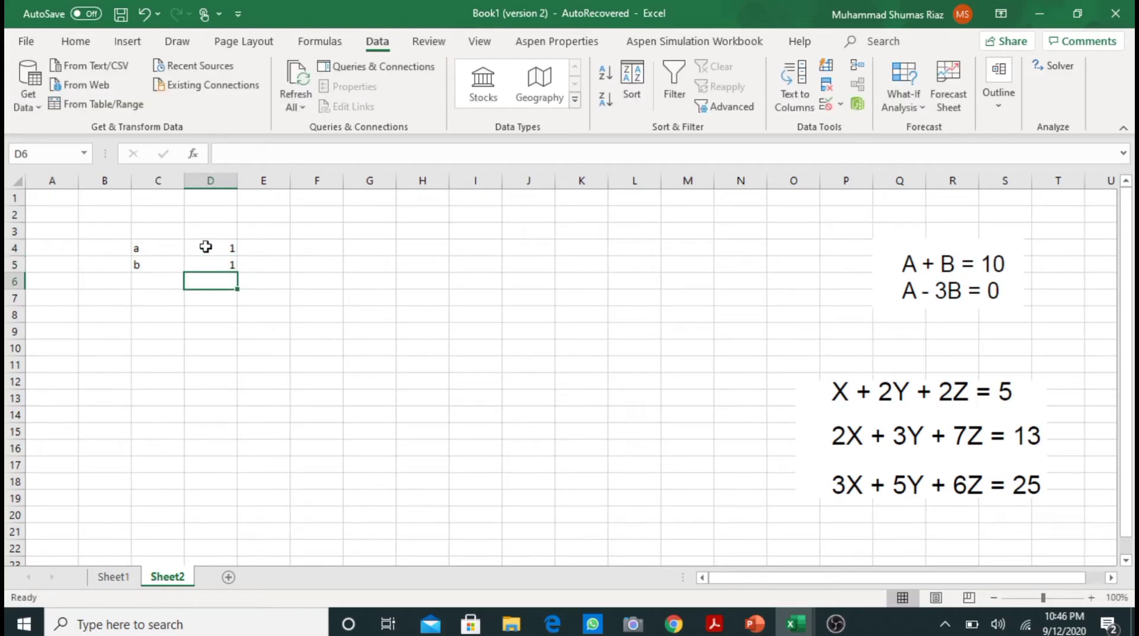
Step: Build the left side of the first equation in cell E4 with the formula =D4+D5
{"action": "left_click", "coordinate": [265, 249]}
{"action": "type", "text": "="}
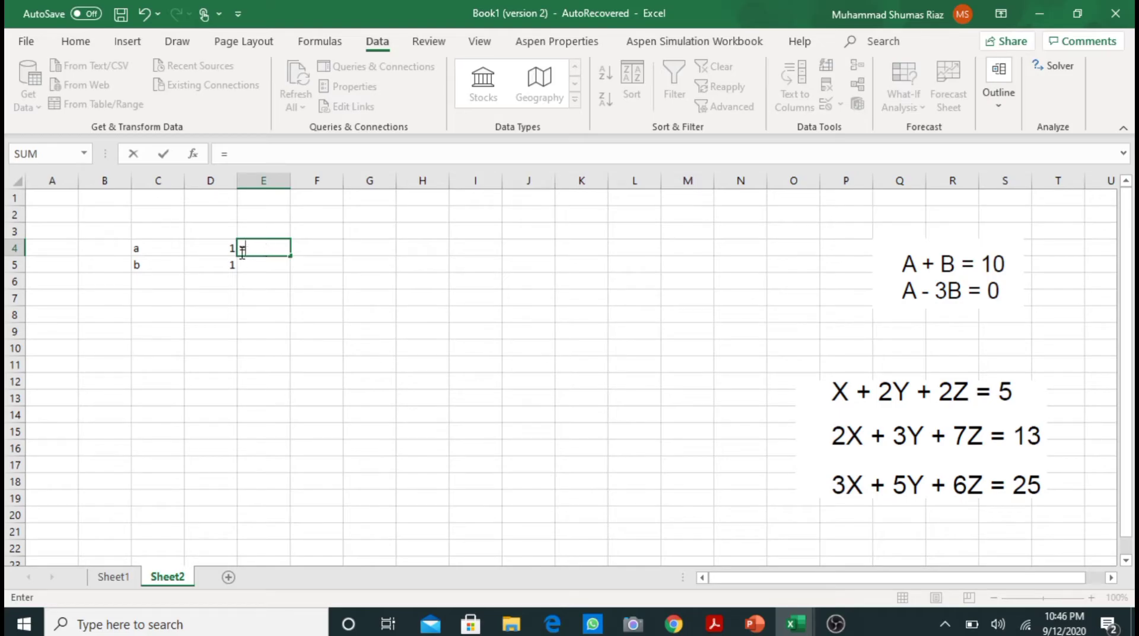
{"action": "left_click", "coordinate": [219, 249]}
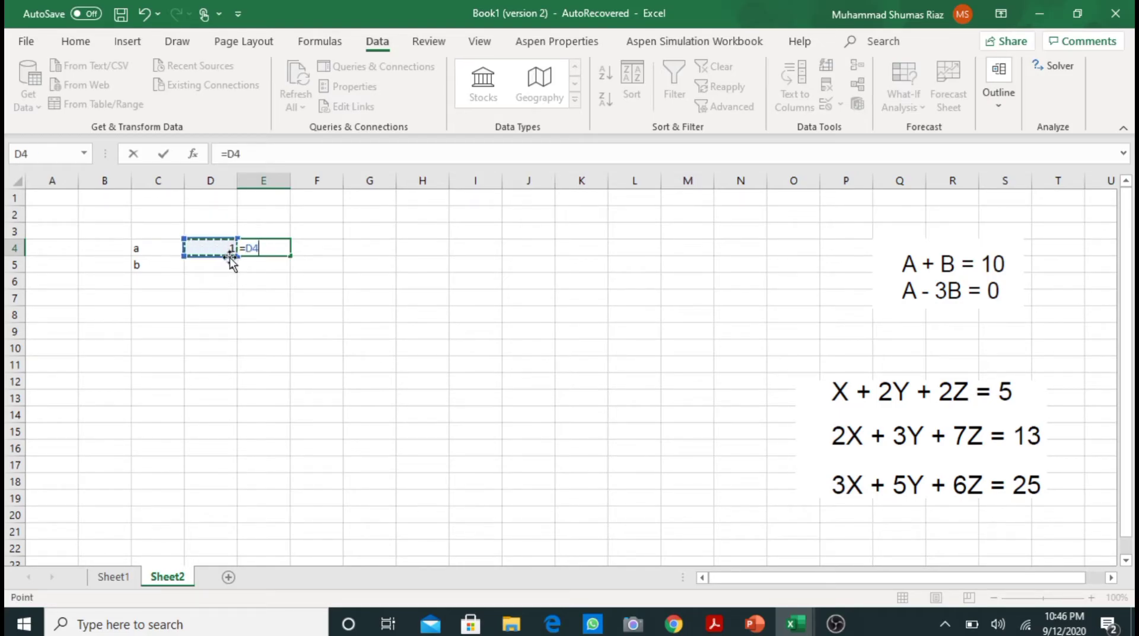
{"action": "type", "text": "+"}
{"action": "left_click", "coordinate": [217, 268]}
{"action": "key", "text": "Return"}
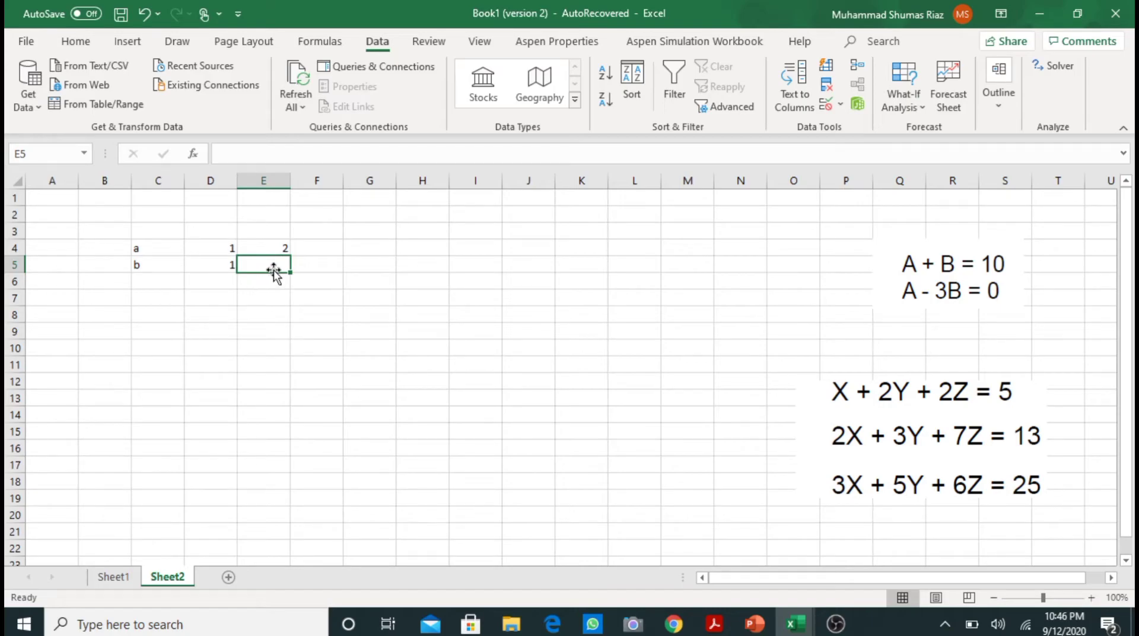
Step: Build the left side of the second equation in cell E5 with the formula =D4-3*D5
{"action": "type", "text": "="}
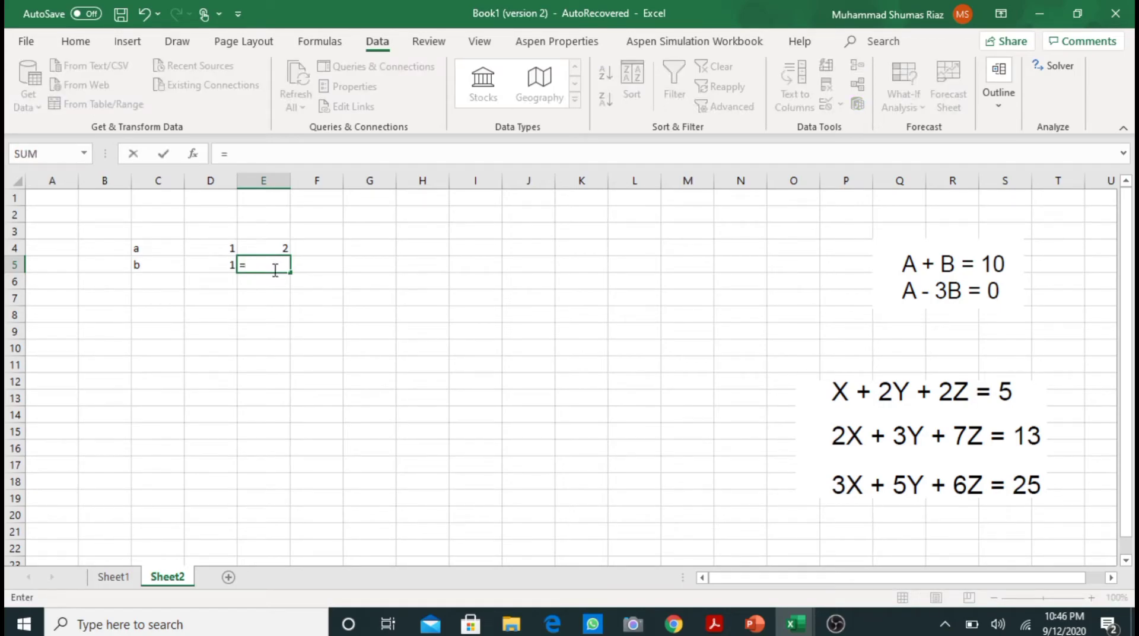
{"action": "left_click", "coordinate": [213, 249]}
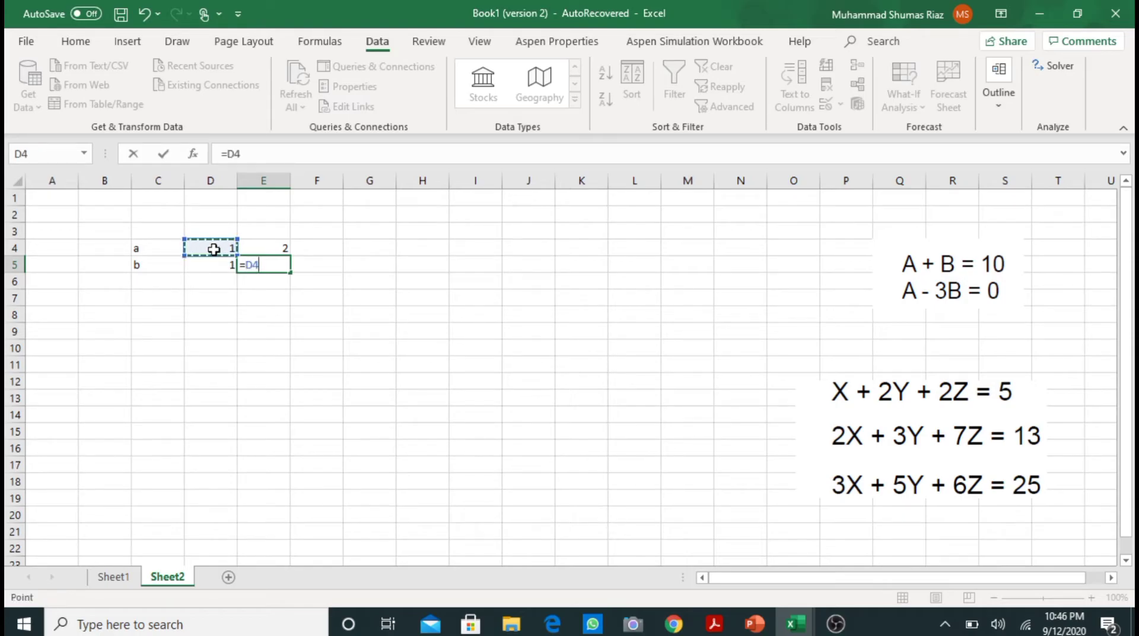
{"action": "type", "text": "-"}
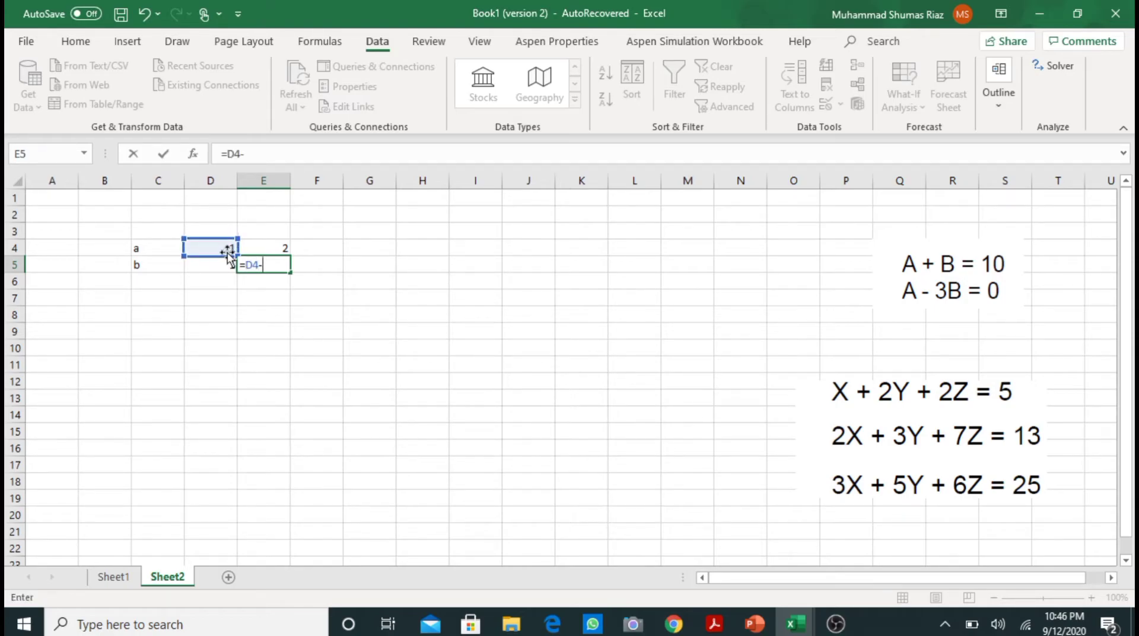
{"action": "type", "text": "3*"}
{"action": "left_click", "coordinate": [221, 268]}
{"action": "key", "text": "Return"}
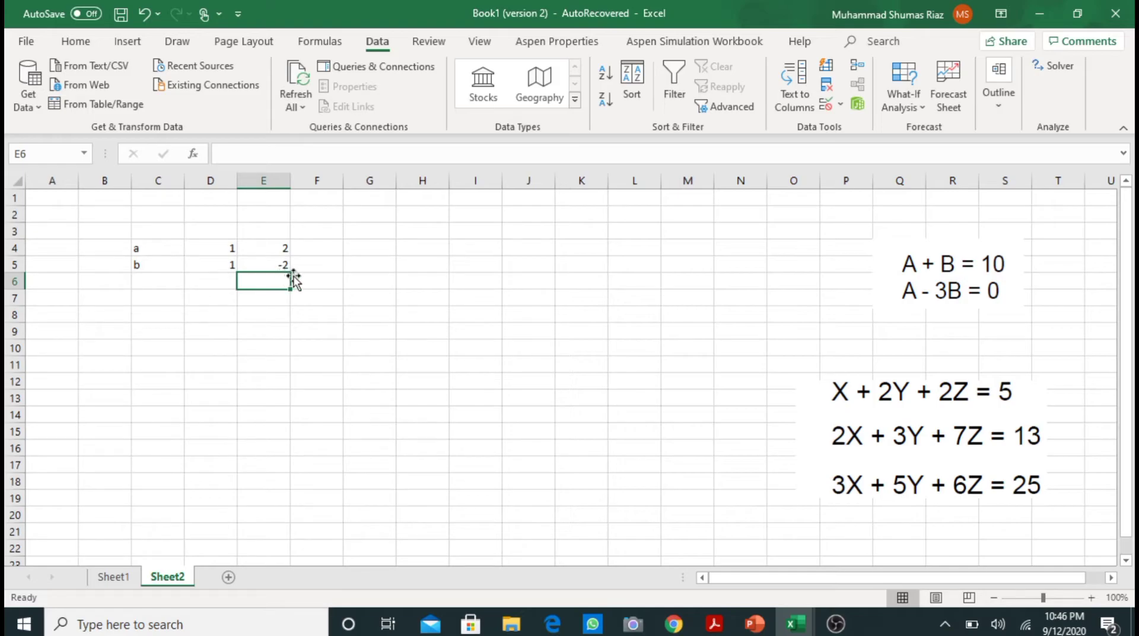
Step: Enter an equals sign as text in cells F4 and F5 beside the two equation formulas
{"action": "left_click", "coordinate": [323, 252]}
{"action": "type", "text": "="}
{"action": "key", "text": "Return"}
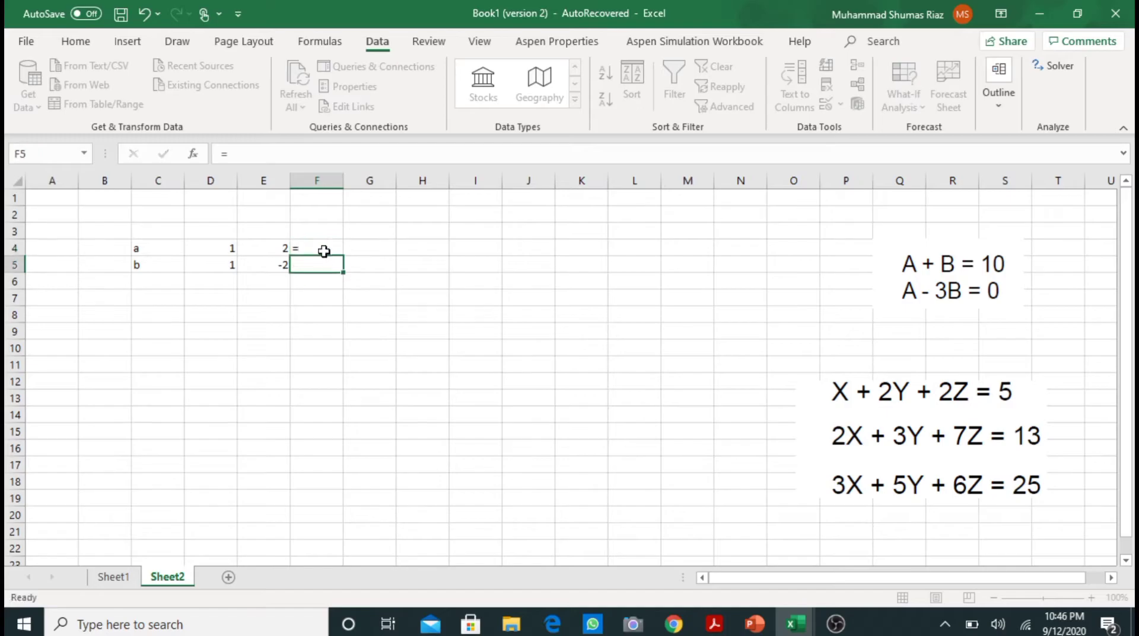
{"action": "type", "text": "="}
{"action": "key", "text": "Return"}
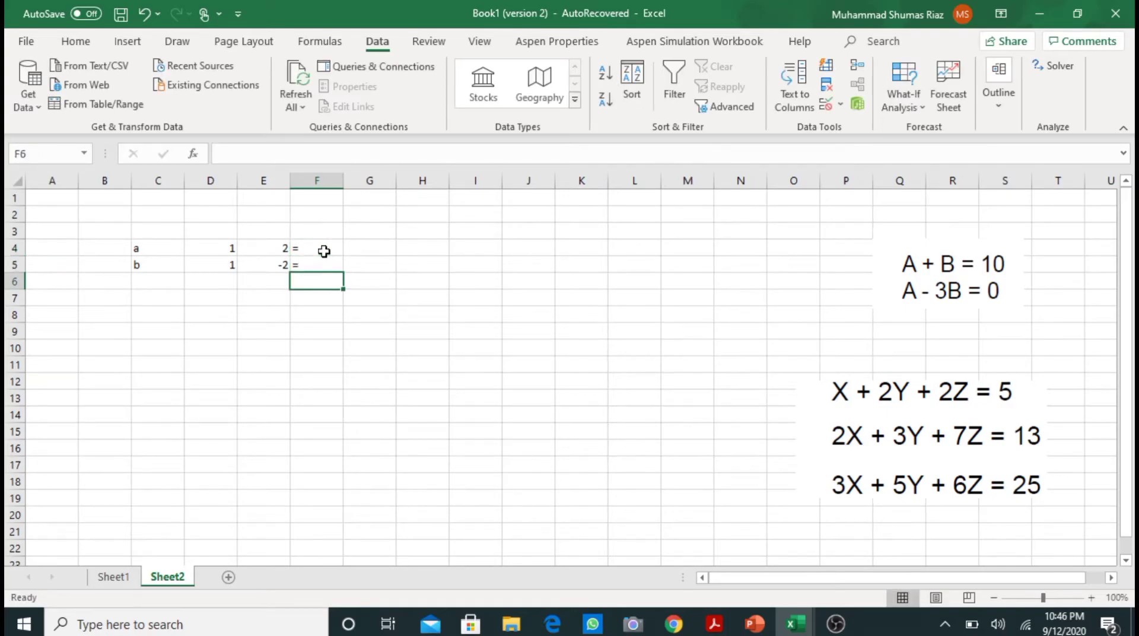
Step: Enter the right-hand values of the two equations, 10 in G4 and 0 in G5
{"action": "left_click", "coordinate": [373, 250]}
{"action": "type", "text": "10"}
{"action": "key", "text": "Return"}
{"action": "type", "text": "0"}
{"action": "key", "text": "Return"}
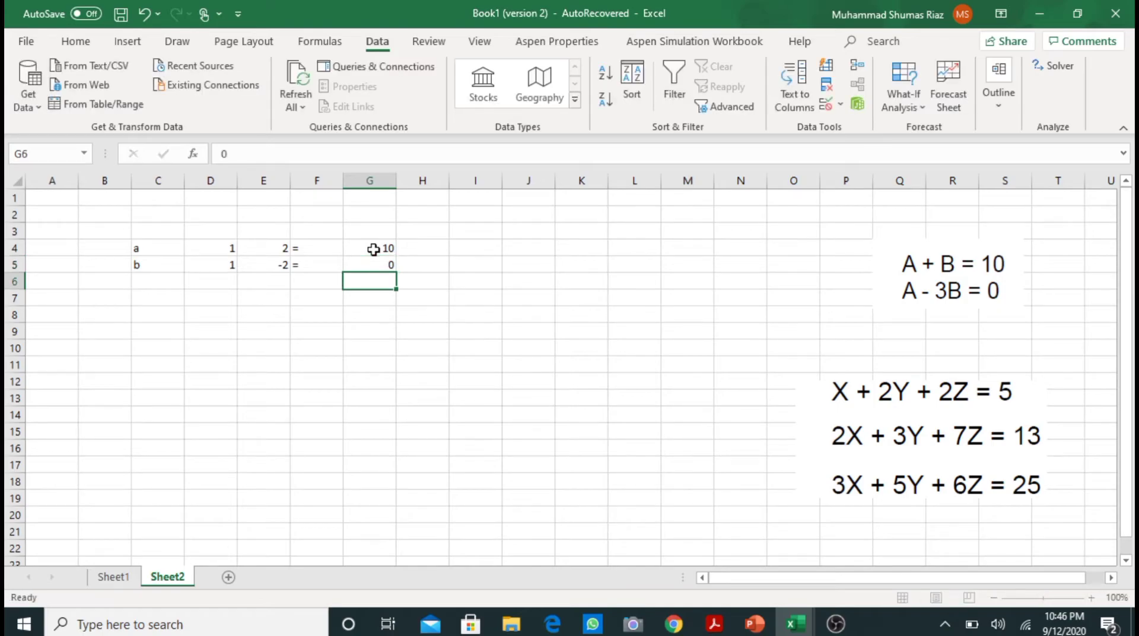
Step: Calculate the squared error of the first equation in cell I4 with =(G4-E4)^2
{"action": "left_click", "coordinate": [475, 249]}
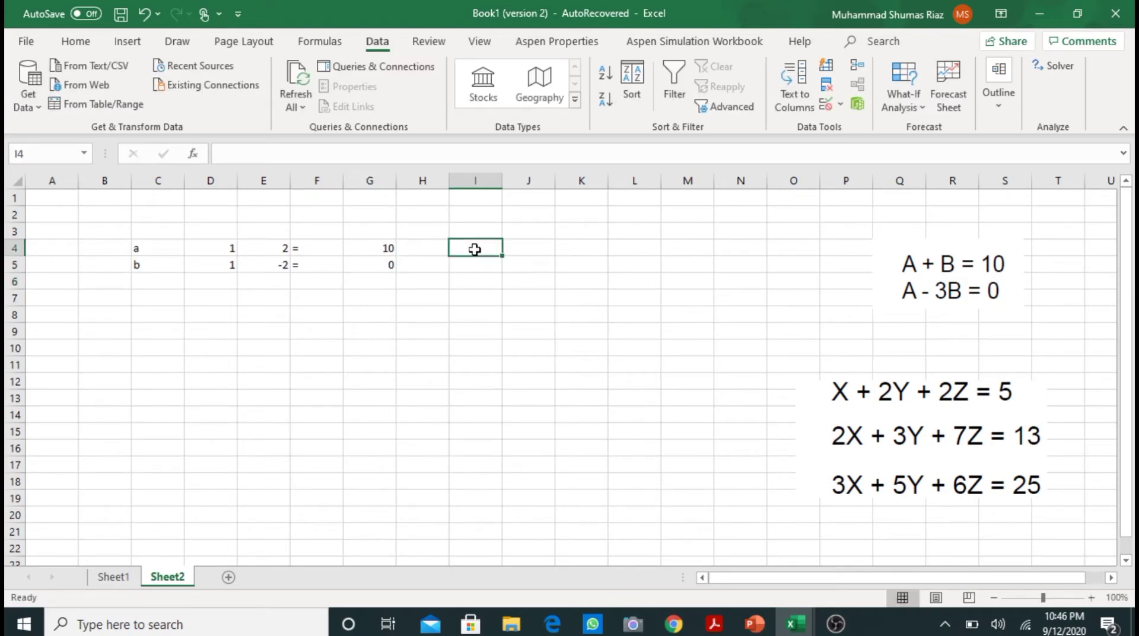
{"action": "type", "text": "="}
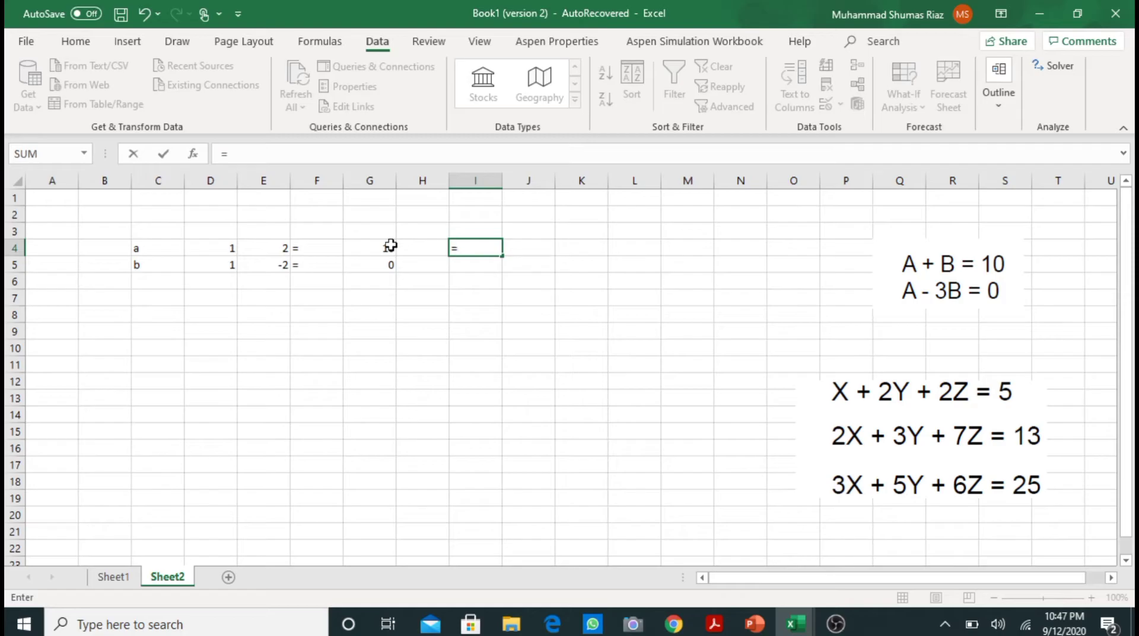
{"action": "type", "text": "("}
{"action": "left_click", "coordinate": [387, 248]}
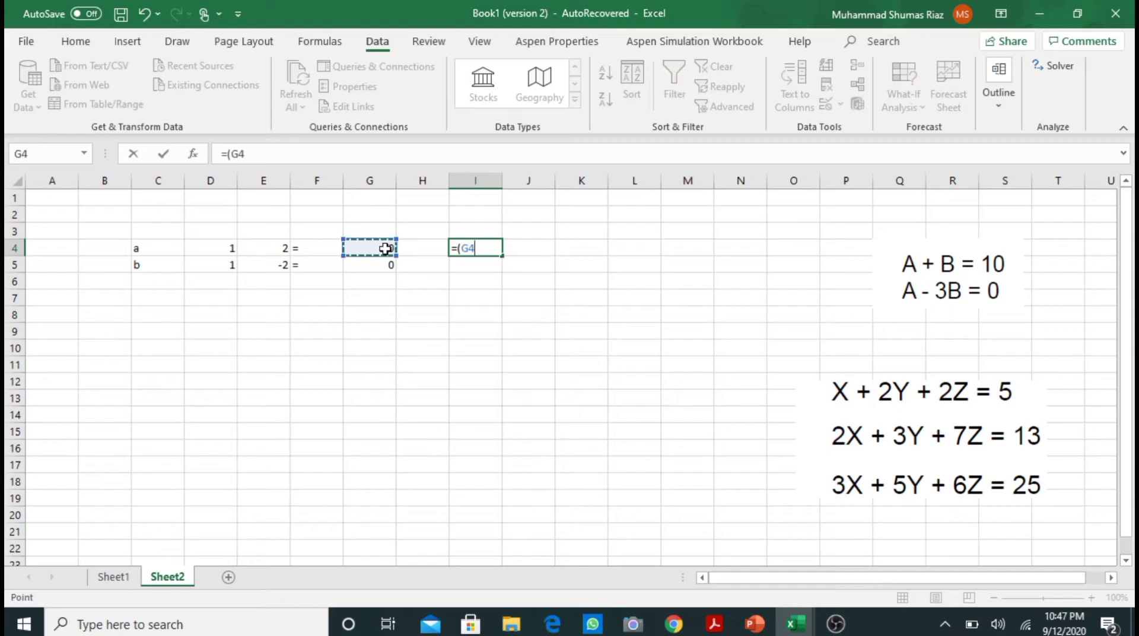
{"action": "type", "text": "-"}
{"action": "left_click", "coordinate": [270, 246]}
{"action": "type", "text": ")"}
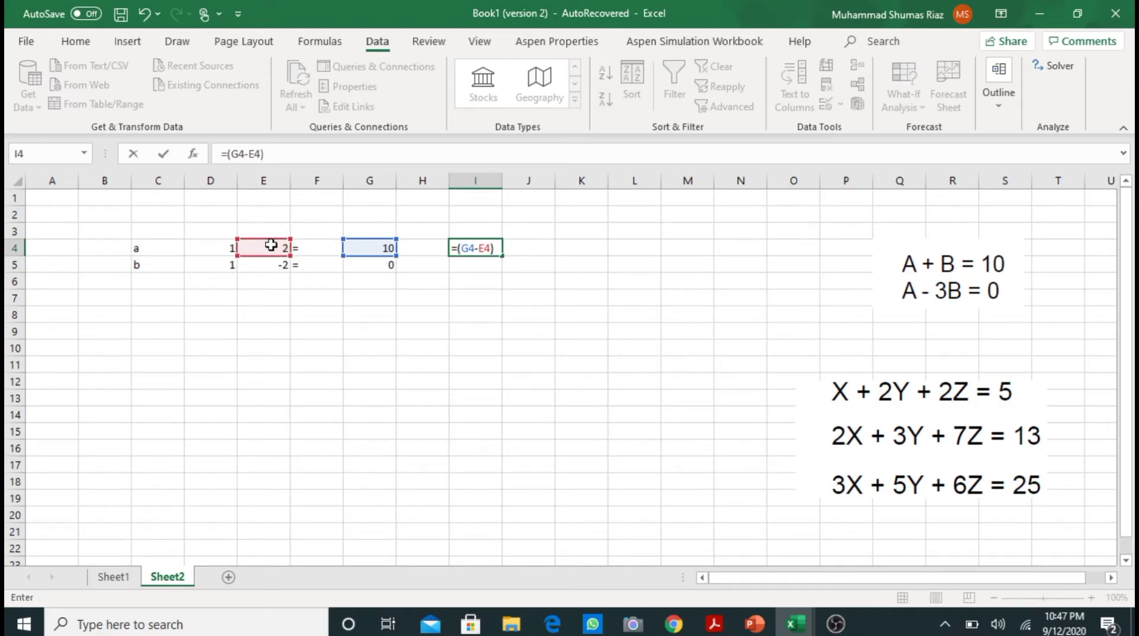
{"action": "type", "text": "^2"}
{"action": "key", "text": "Return"}
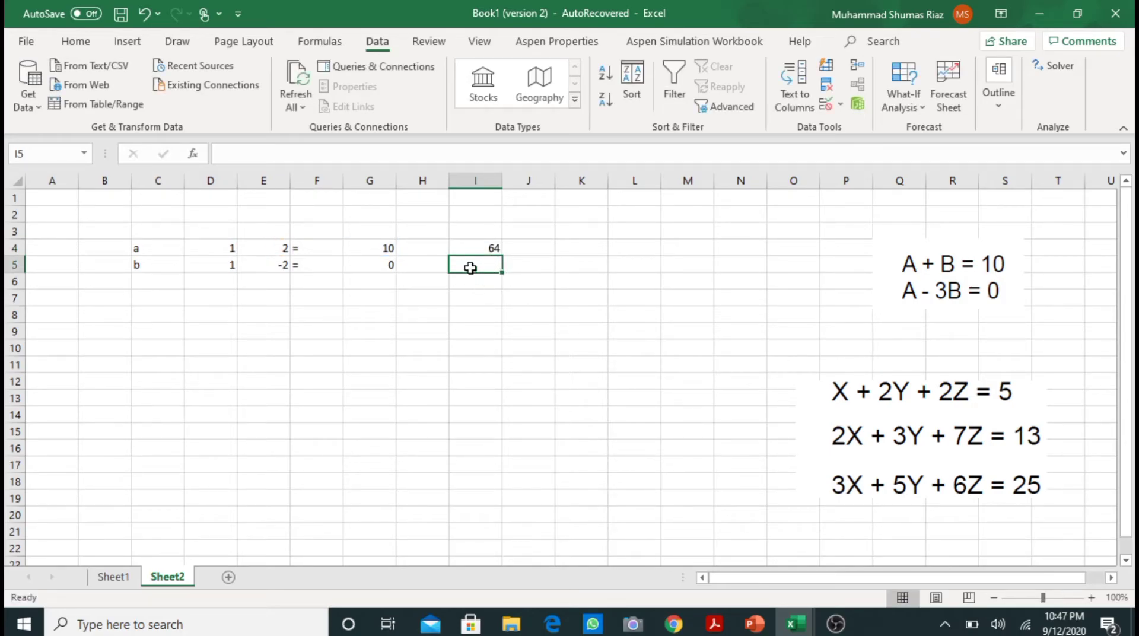
Step: Calculate the squared error of the second equation in cell I5 with =(G5-E5)^2
{"action": "type", "text": "="}
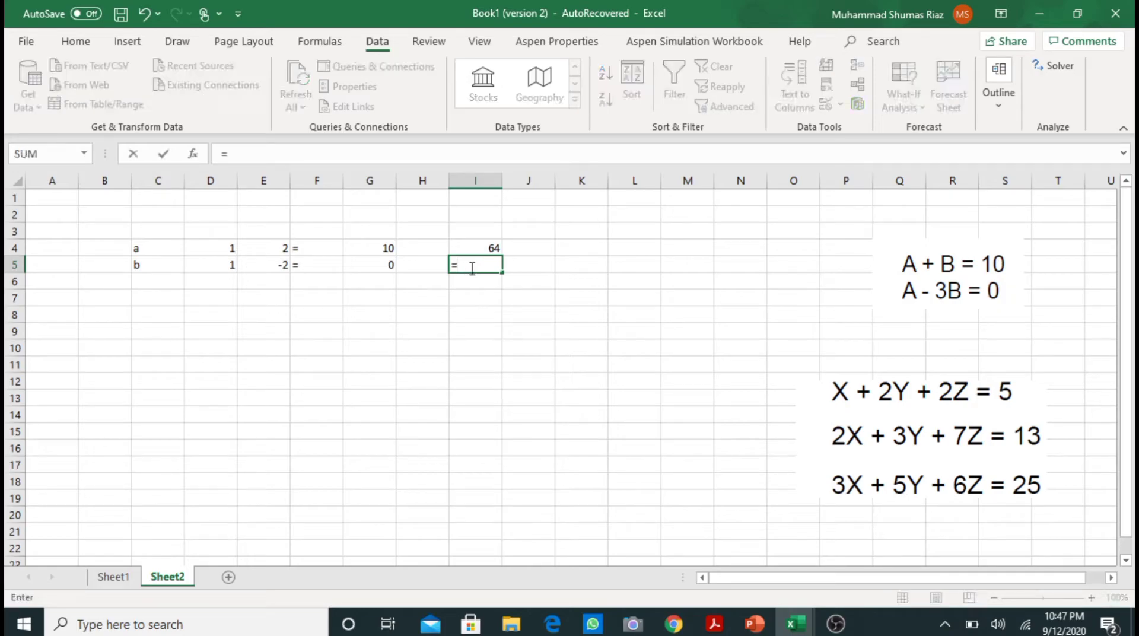
{"action": "type", "text": "("}
{"action": "left_click", "coordinate": [379, 265]}
{"action": "type", "text": "-"}
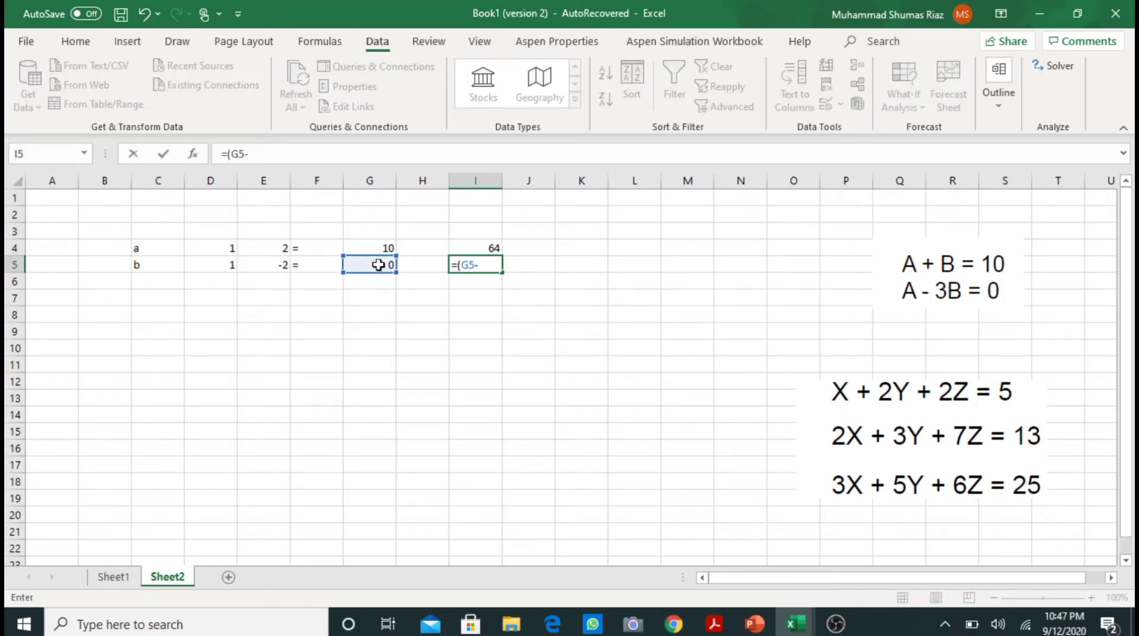
{"action": "left_click", "coordinate": [277, 264]}
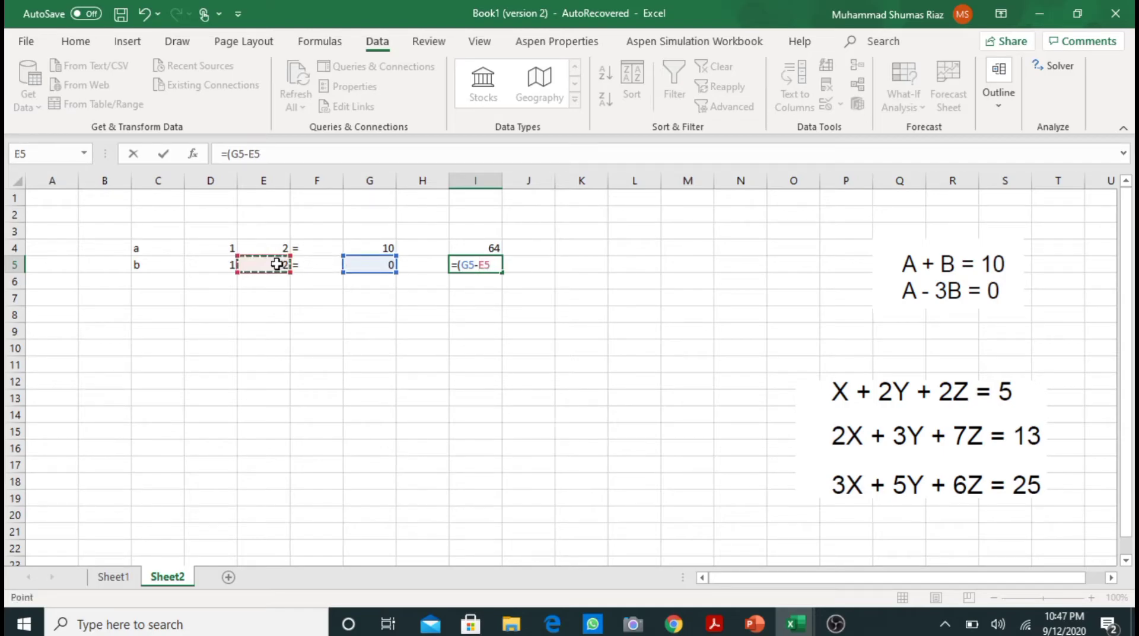
{"action": "type", "text": ")^"}
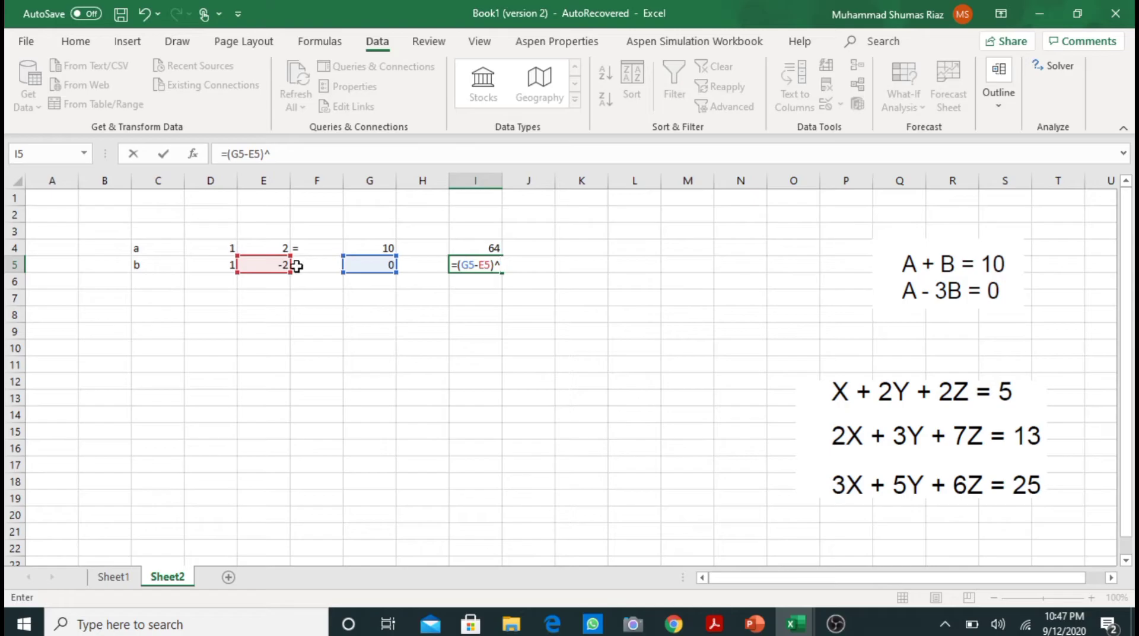
{"action": "type", "text": "2"}
{"action": "key", "text": "Return"}
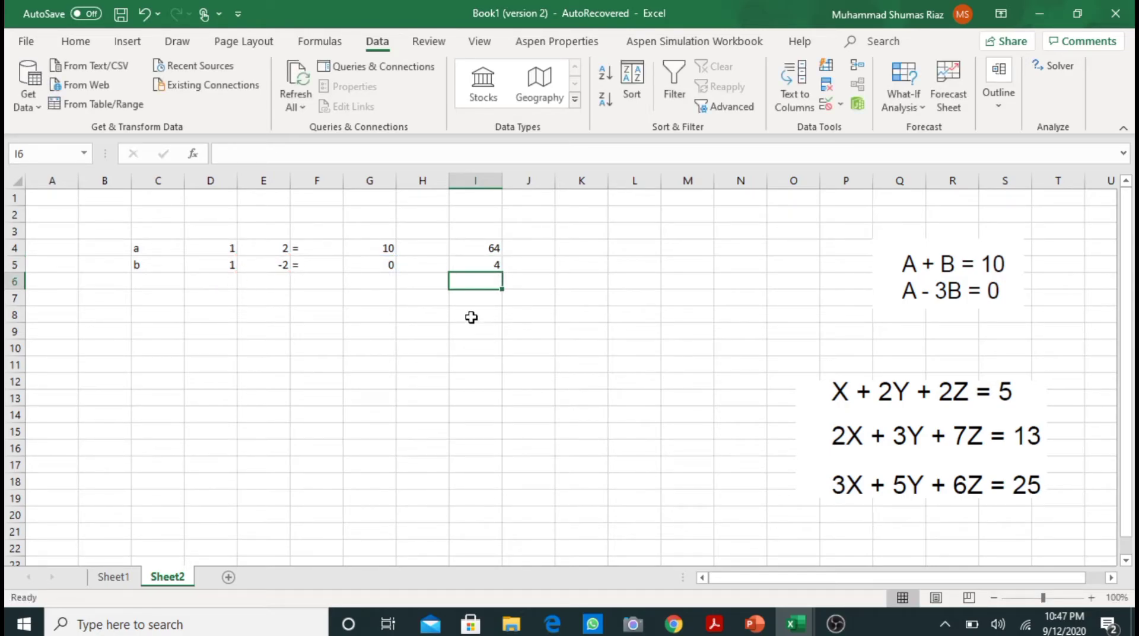
Step: Label cell H7 as sse and total the squared errors in I7 with =SUM(I4:I5)
{"action": "left_click", "coordinate": [420, 301]}
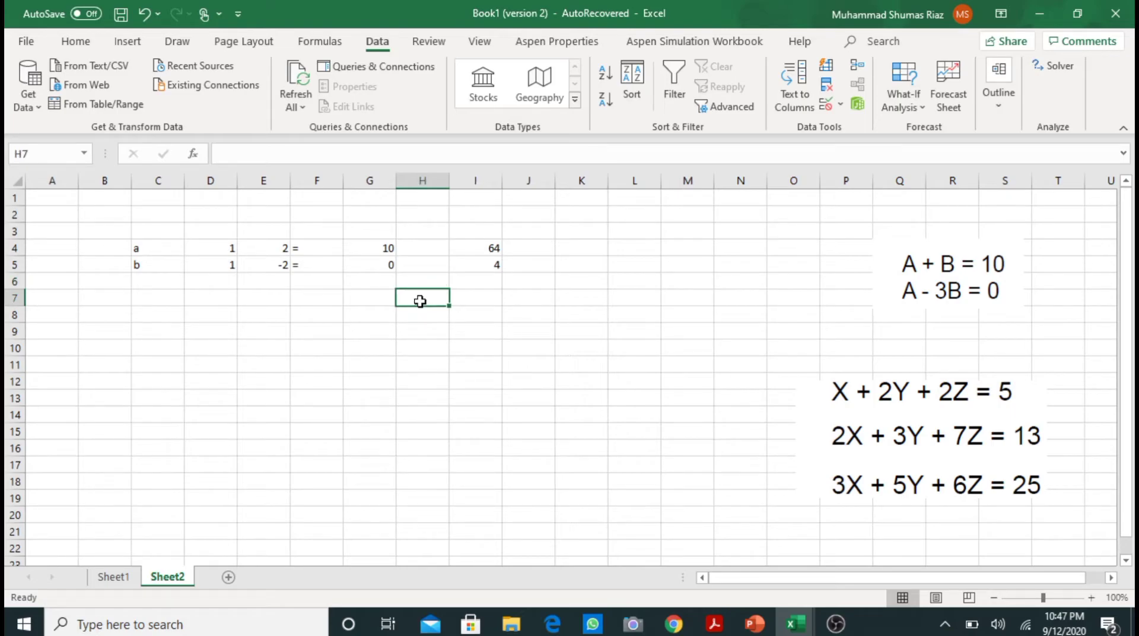
{"action": "type", "text": "sse"}
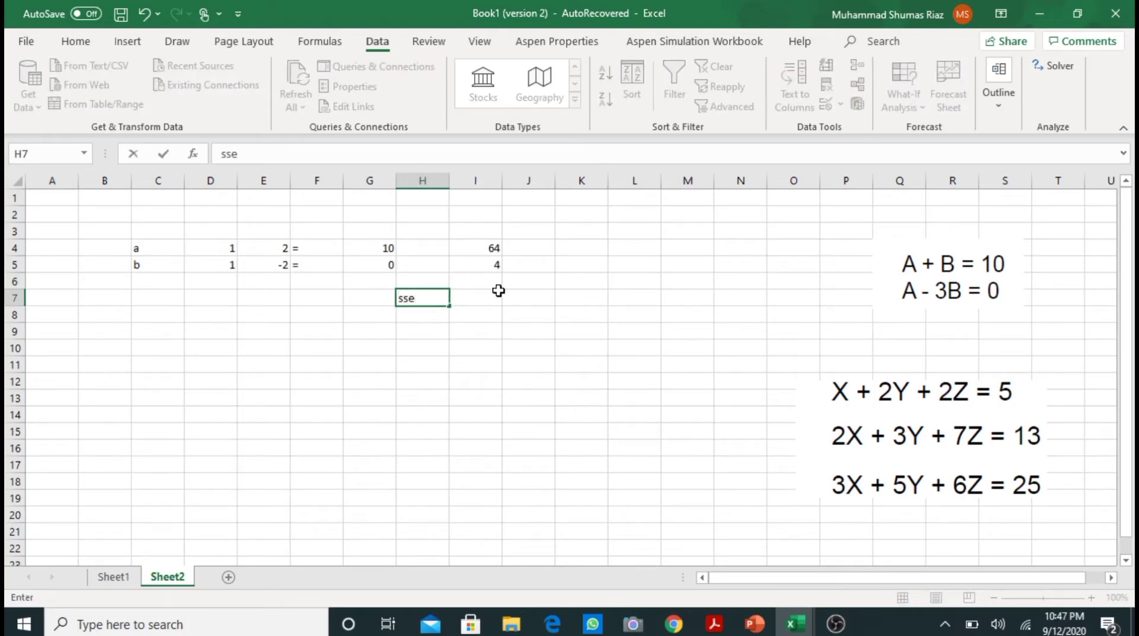
{"action": "left_click", "coordinate": [468, 297]}
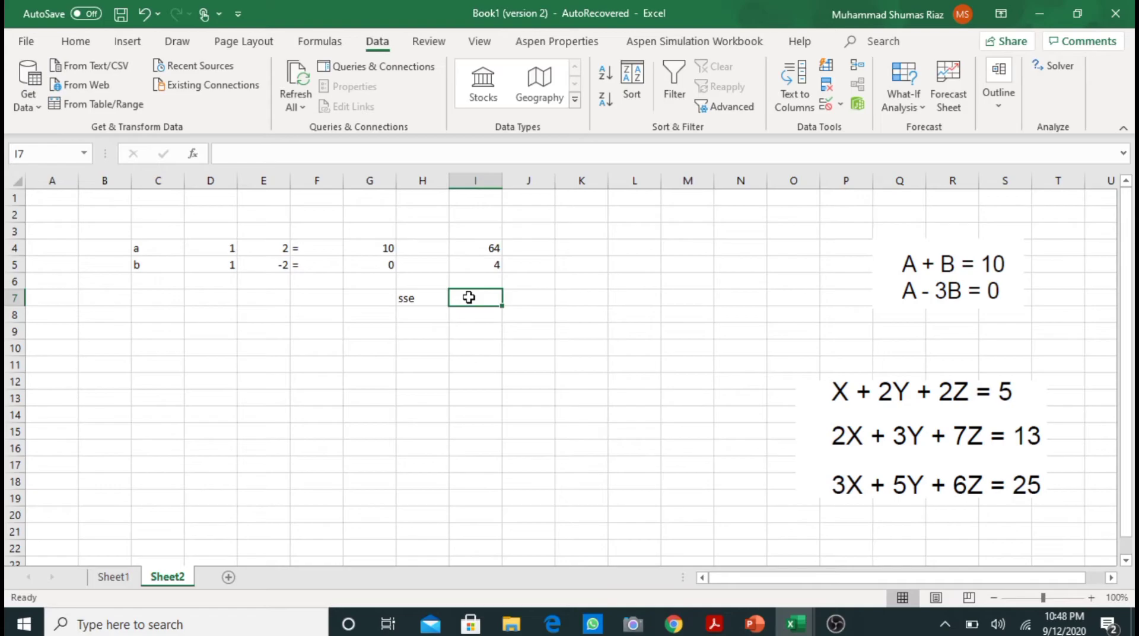
{"action": "type", "text": "=sum"}
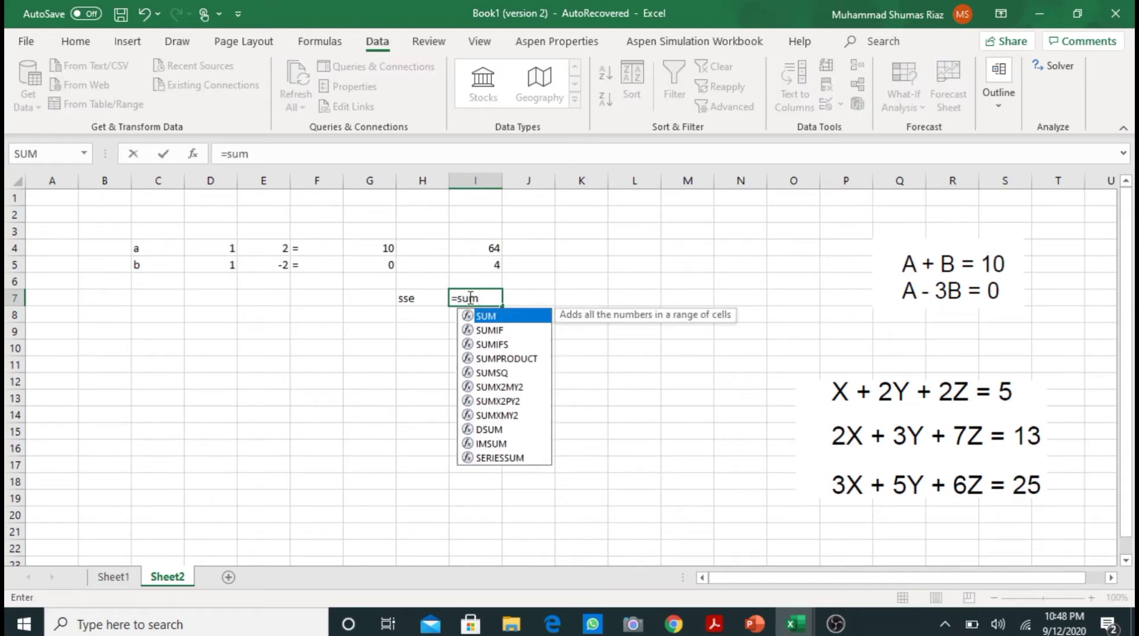
{"action": "type", "text": "("}
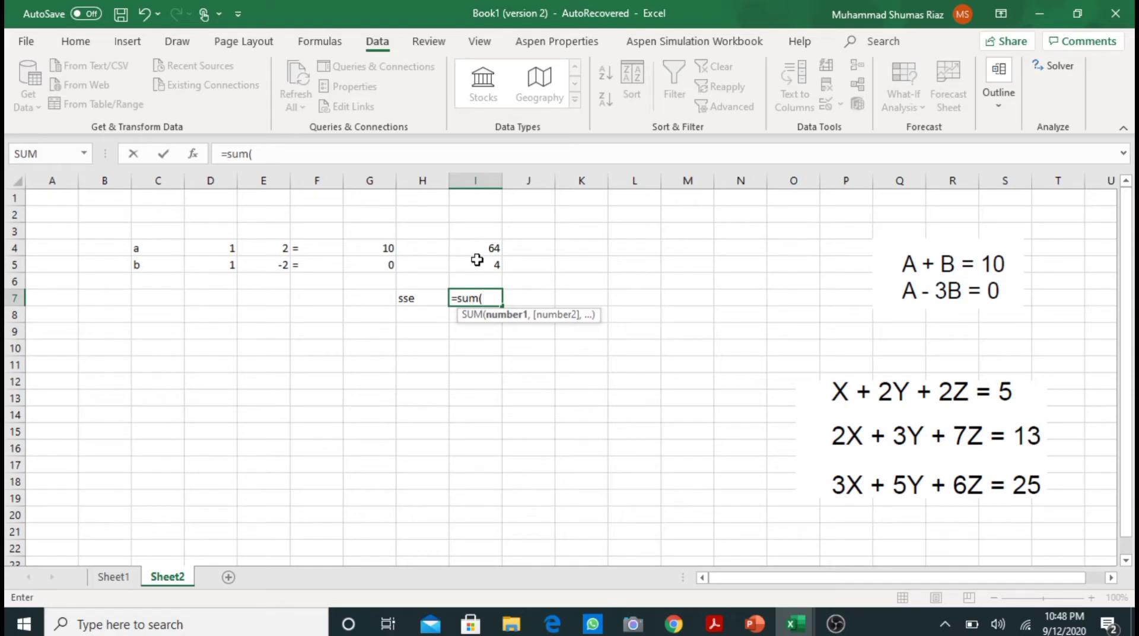
{"action": "left_click_drag", "start_coordinate": [473, 249], "coordinate": [473, 270]}
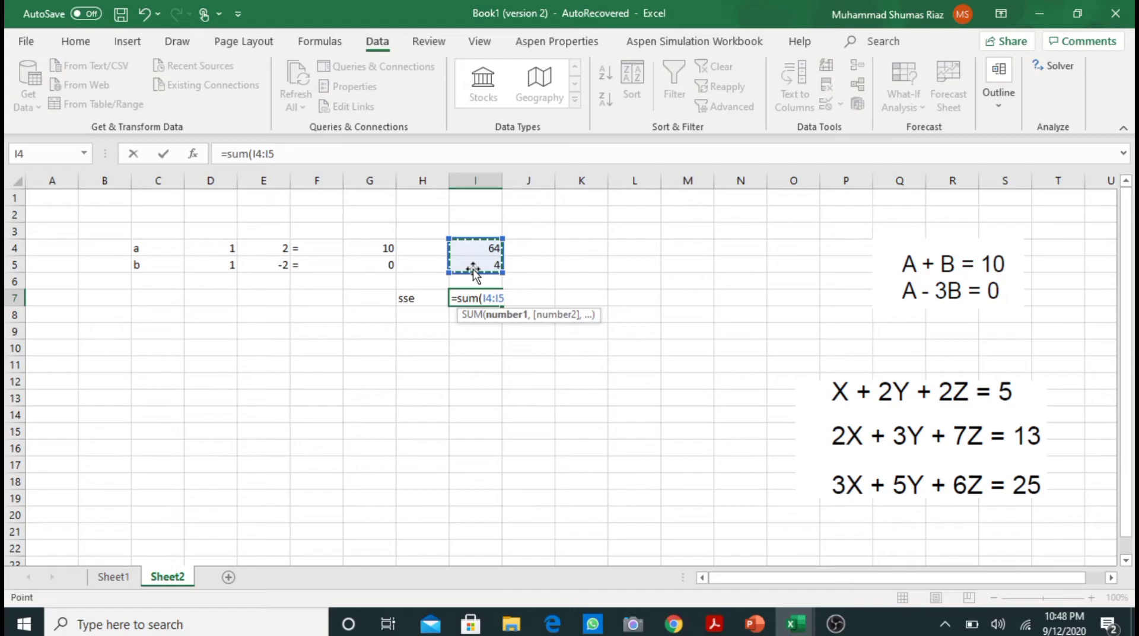
{"action": "type", "text": ")"}
{"action": "key", "text": "Return"}
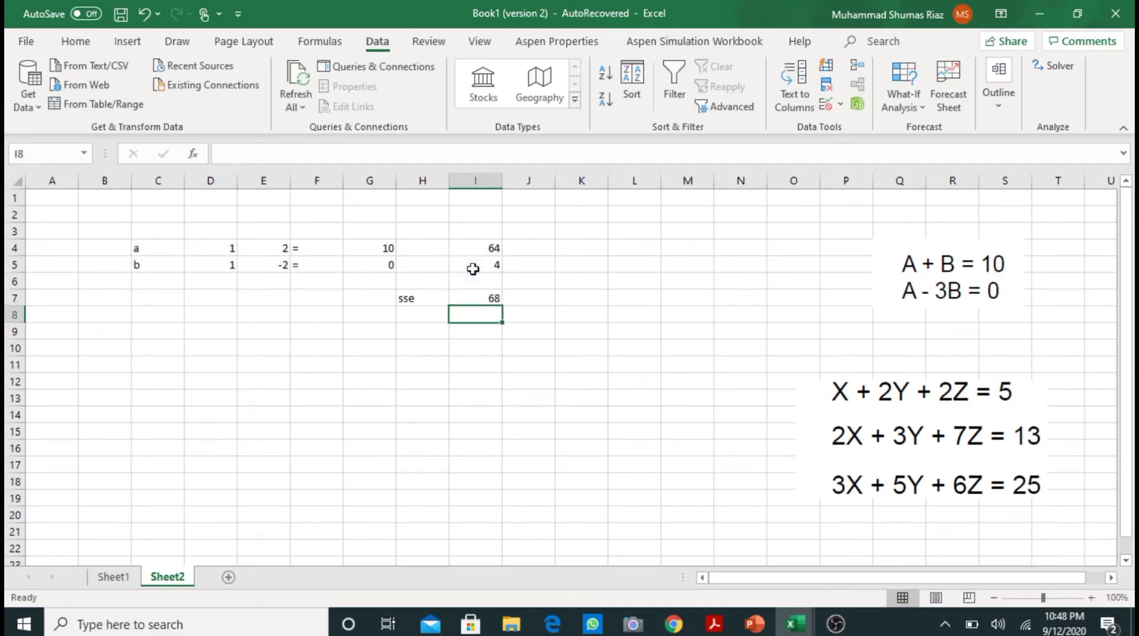
Step: Set up Solver to bring the sum of squared errors in I7 to a value of 0 by changing cells D4:D5
{"action": "left_click", "coordinate": [493, 300]}
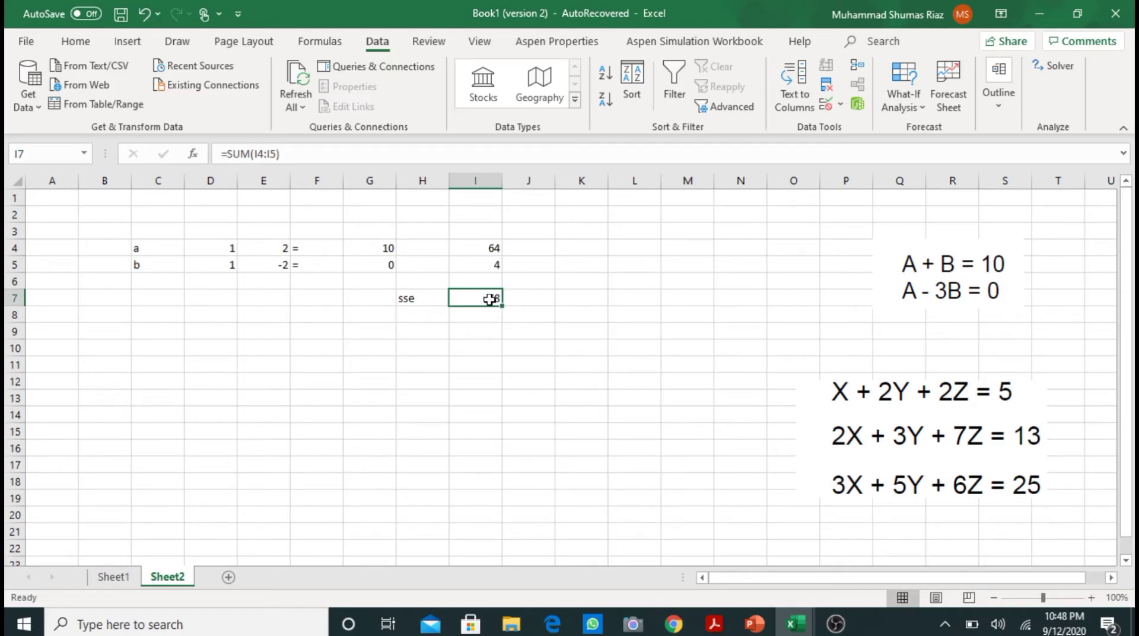
{"action": "left_click_drag", "start_coordinate": [490, 299], "coordinate": [491, 257]}
{"action": "left_click", "coordinate": [488, 299]}
{"action": "left_click", "coordinate": [1068, 68]}
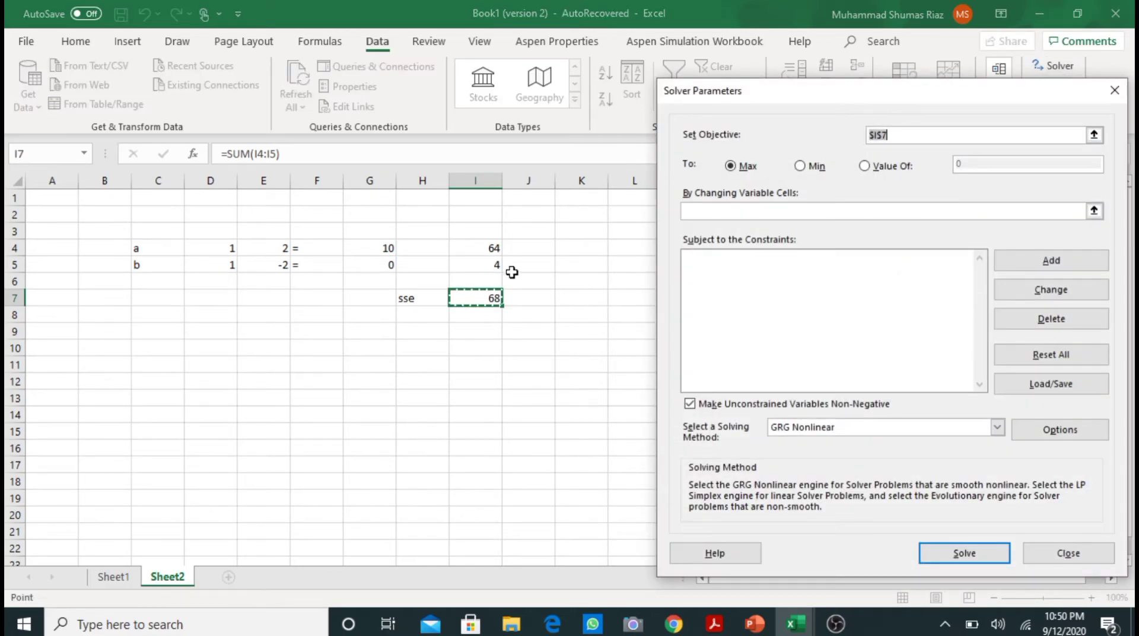
{"action": "left_click", "coordinate": [467, 298]}
{"action": "left_click", "coordinate": [865, 166]}
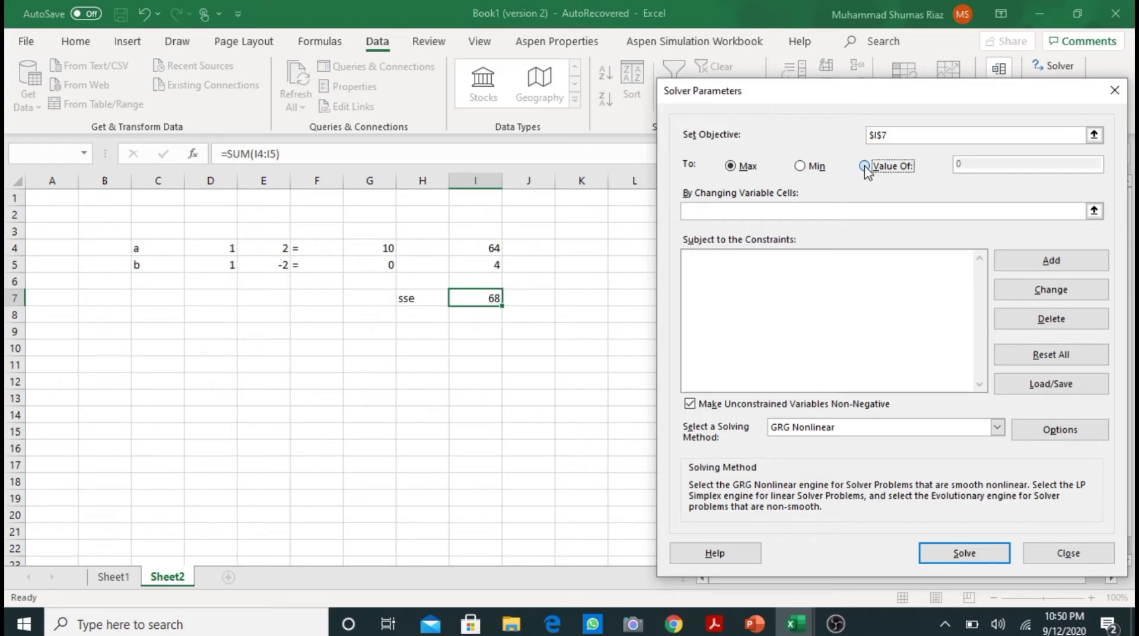
{"action": "left_click", "coordinate": [736, 214]}
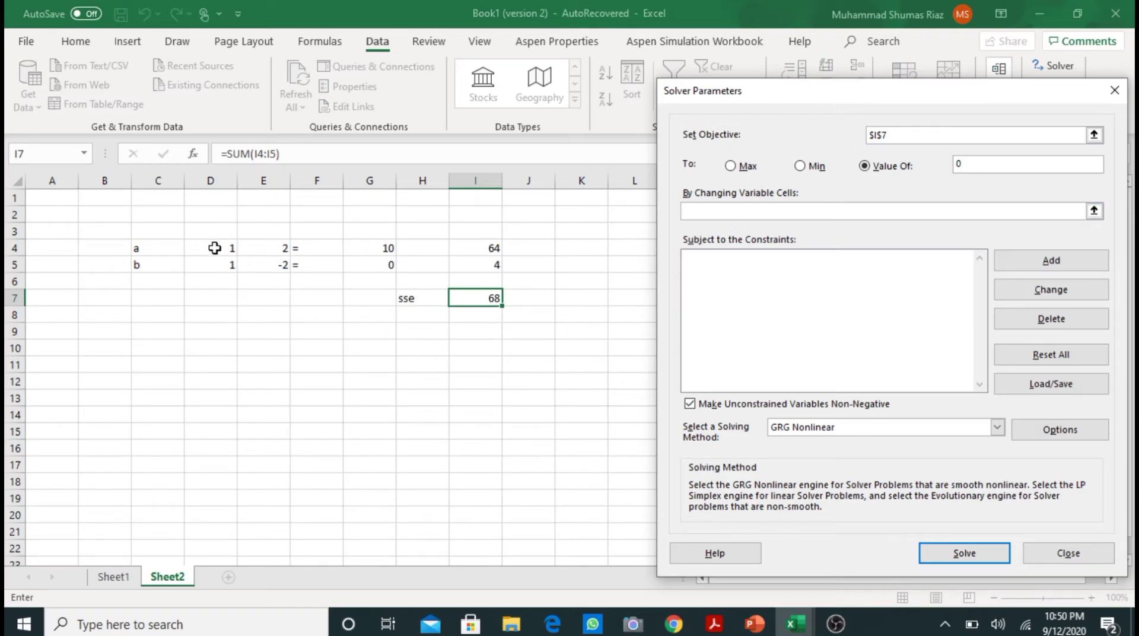
{"action": "left_click_drag", "start_coordinate": [215, 248], "coordinate": [217, 264]}
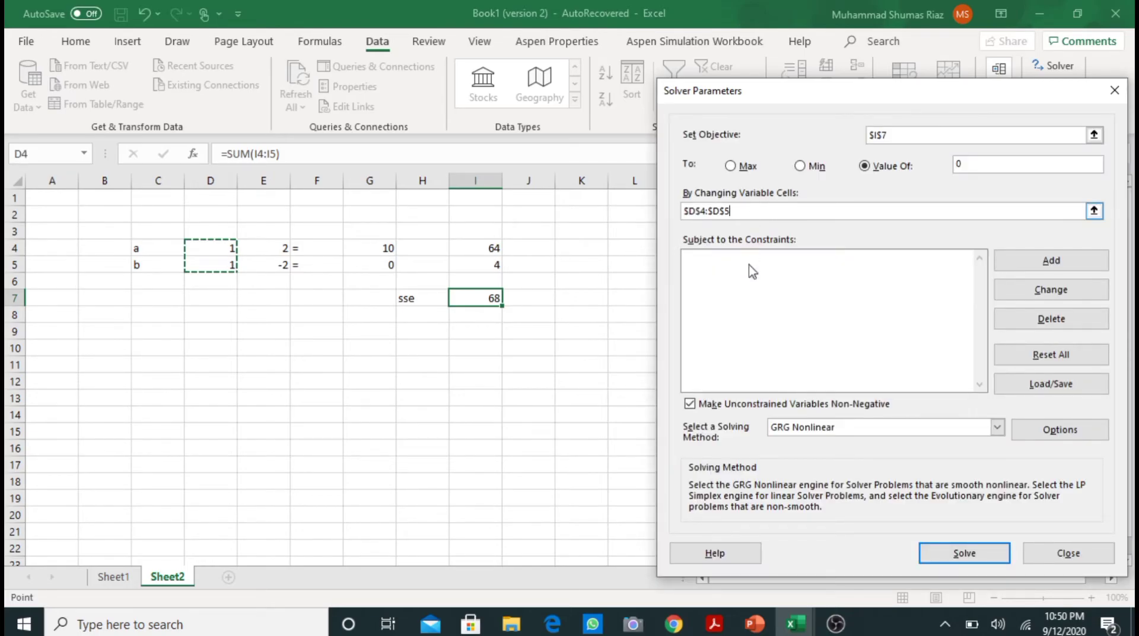
Step: Allow unconstrained variables to be negative, then solve with GRG Nonlinear and keep the Solver solution
{"action": "left_click", "coordinate": [689, 404]}
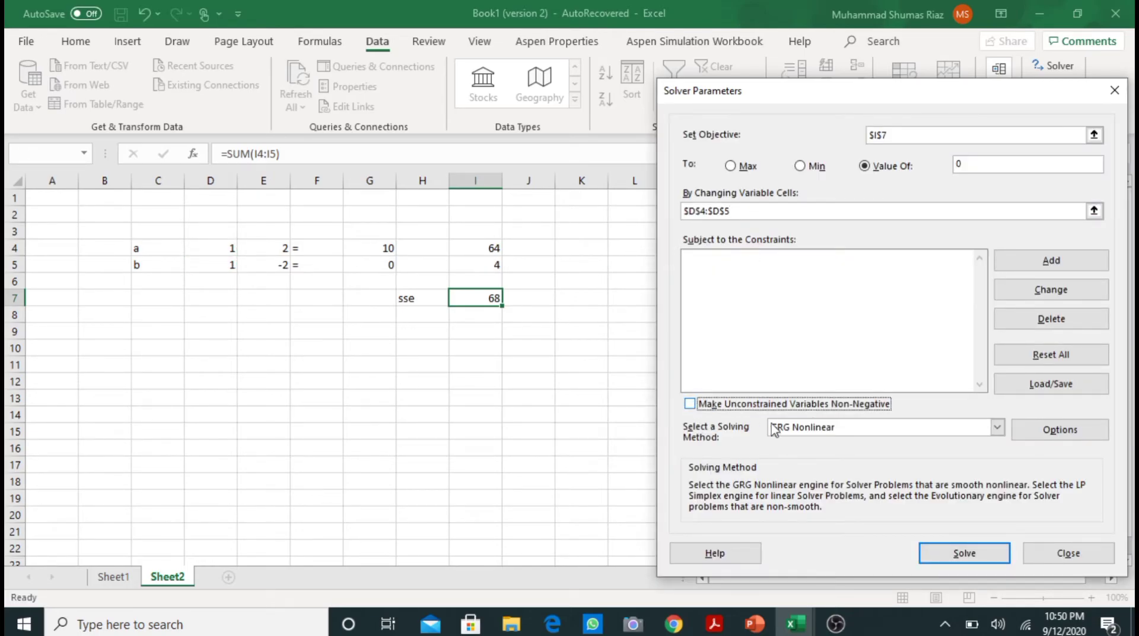
{"action": "left_click", "coordinate": [939, 556]}
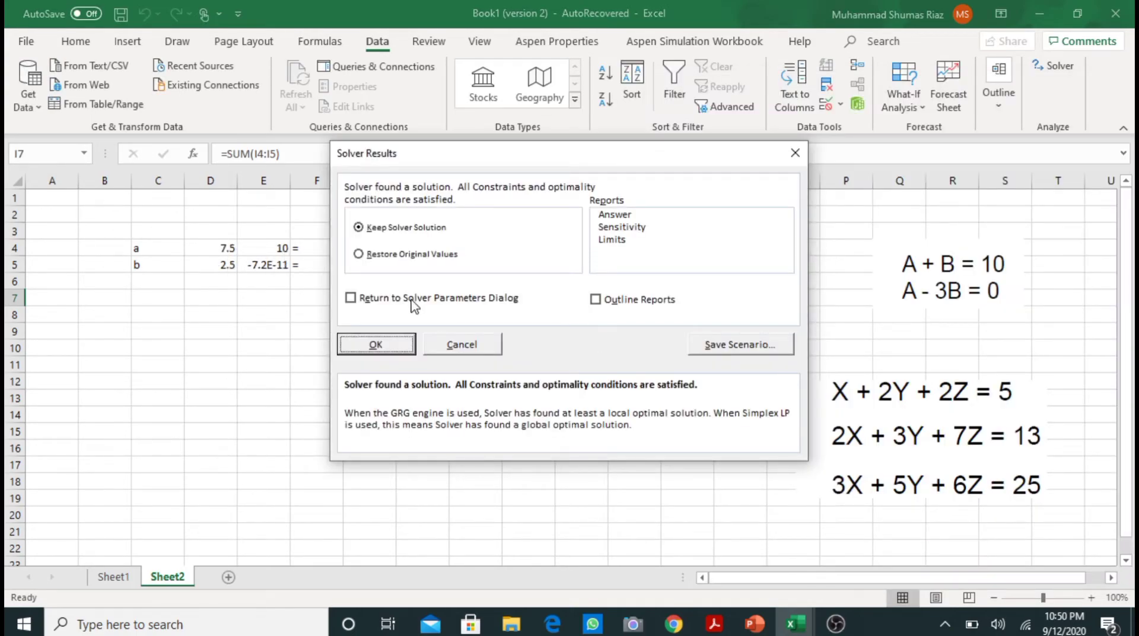
{"action": "left_click", "coordinate": [376, 344]}
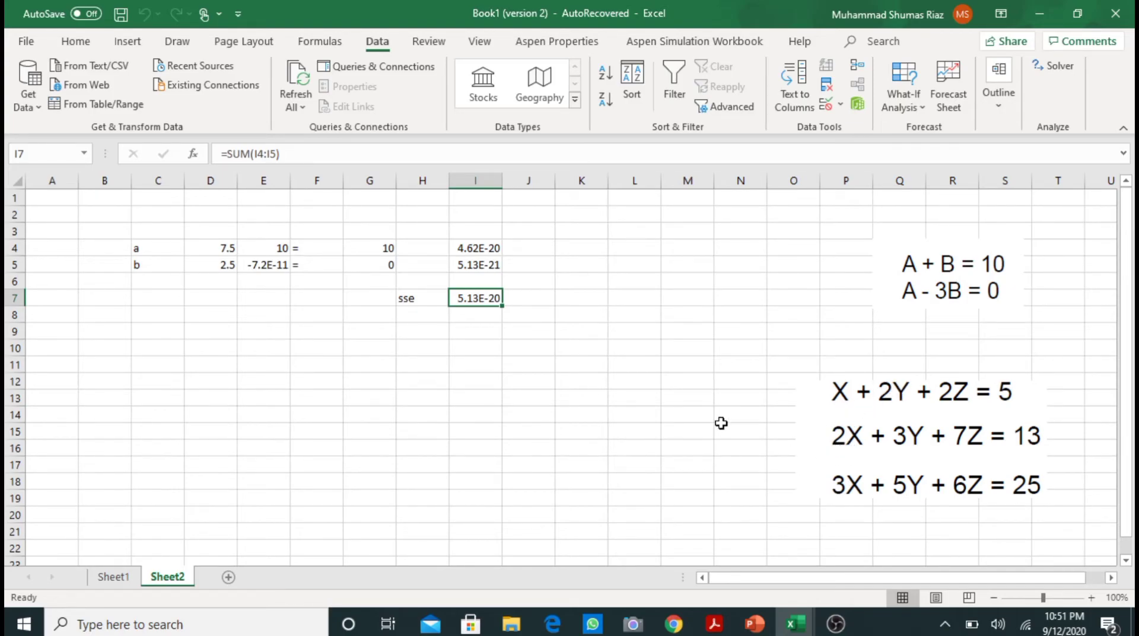
Step: Label cells C13 to C15 as x, y and z for the three-variable system
{"action": "left_click", "coordinate": [151, 397]}
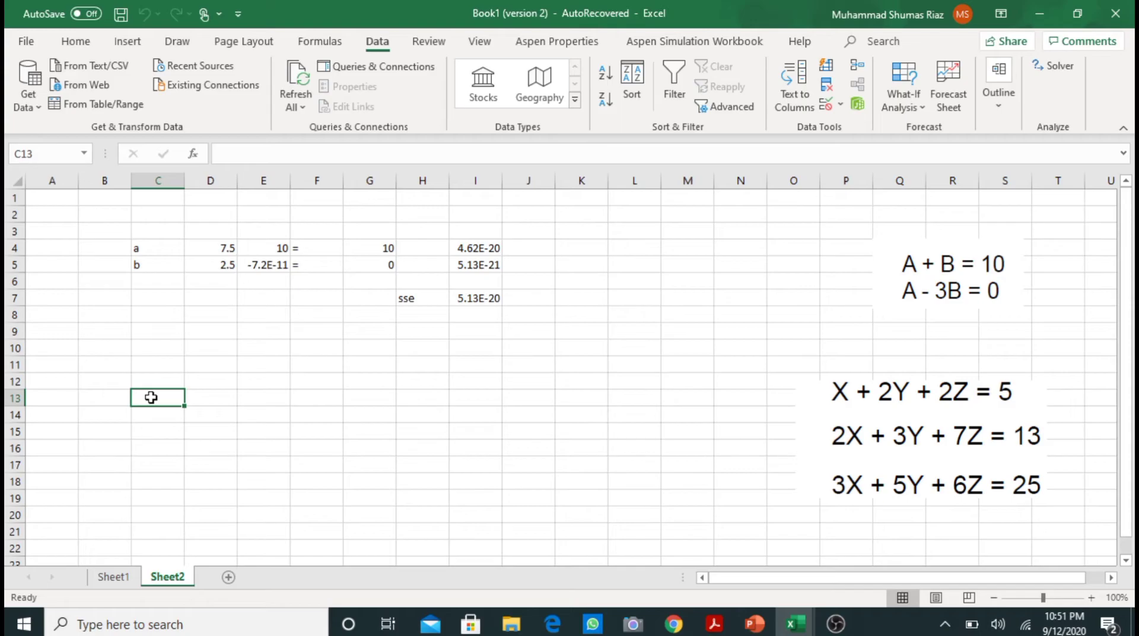
{"action": "type", "text": "x"}
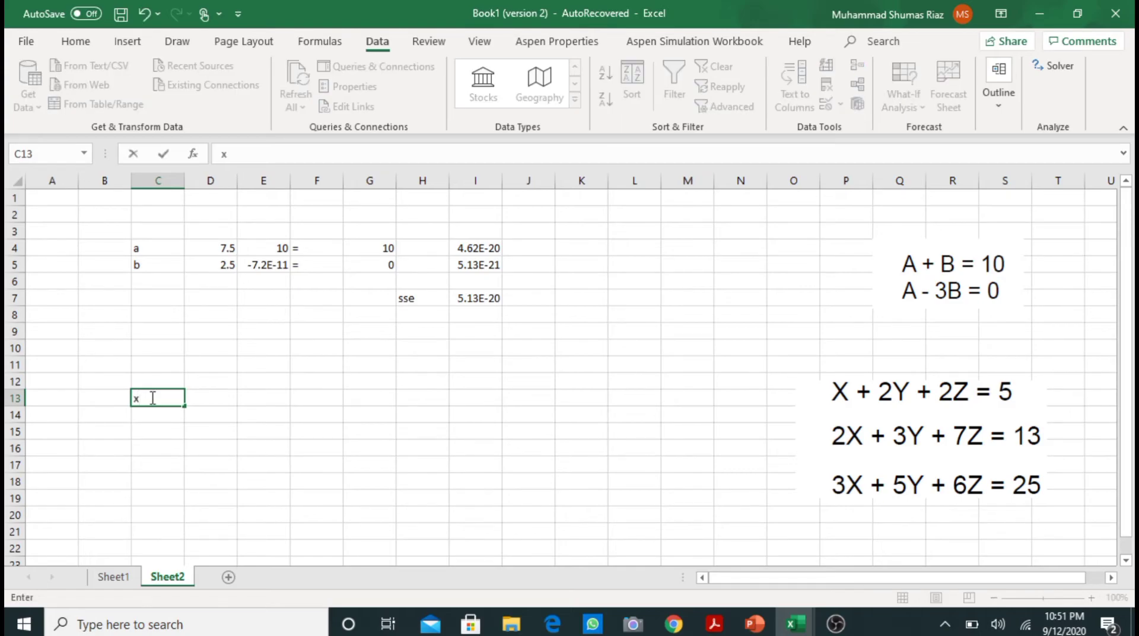
{"action": "key", "text": "Return"}
{"action": "type", "text": "y"}
{"action": "key", "text": "Return"}
{"action": "type", "text": "z"}
{"action": "key", "text": "Return"}
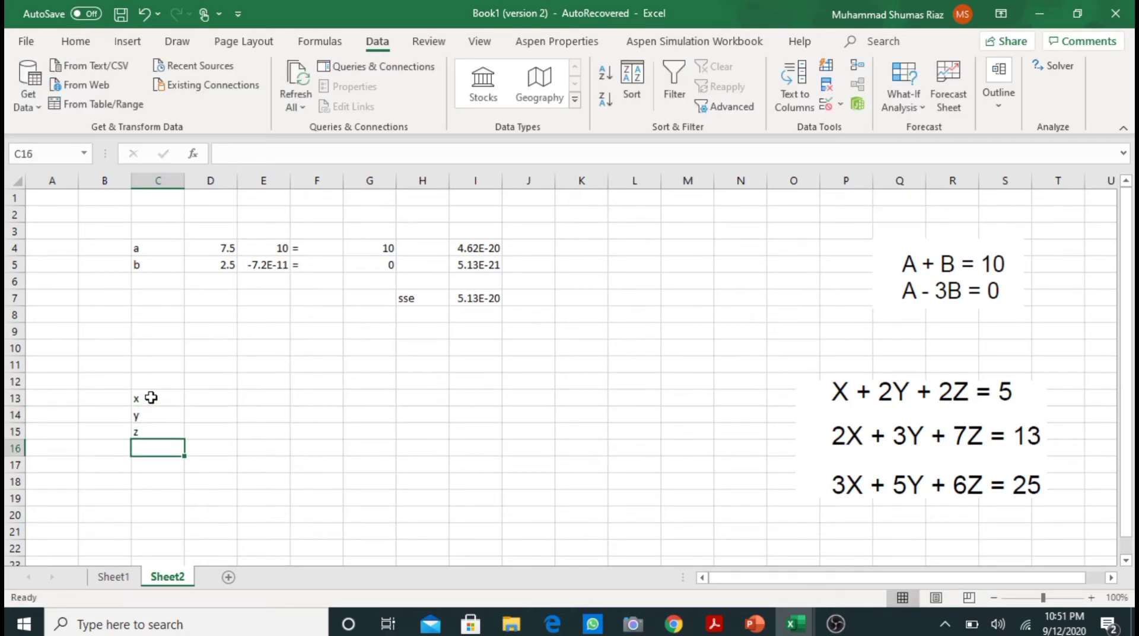
Step: Enter an initial guess of 1 for each of x, y and z in D13:D15
{"action": "left_click", "coordinate": [207, 400]}
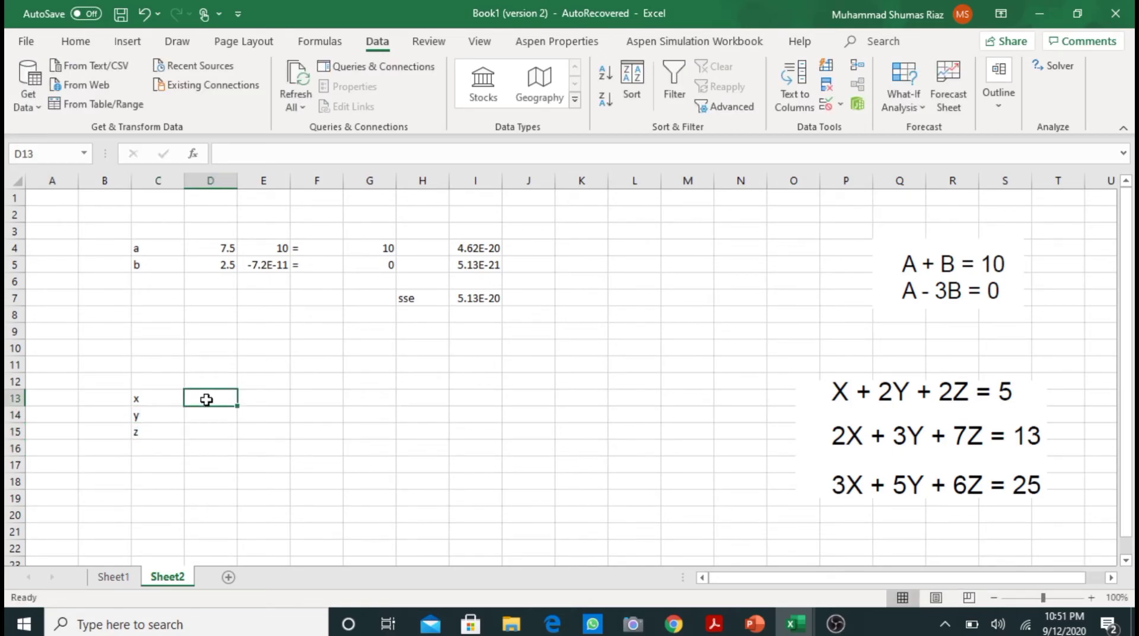
{"action": "type", "text": "1"}
{"action": "key", "text": "Return"}
{"action": "type", "text": "1"}
{"action": "key", "text": "Return"}
{"action": "type", "text": "1"}
{"action": "key", "text": "Return"}
Step: Calculate the left-hand side of the first three-variable equation in E13 with =D13+2*D14+2*D15
{"action": "left_click", "coordinate": [264, 401]}
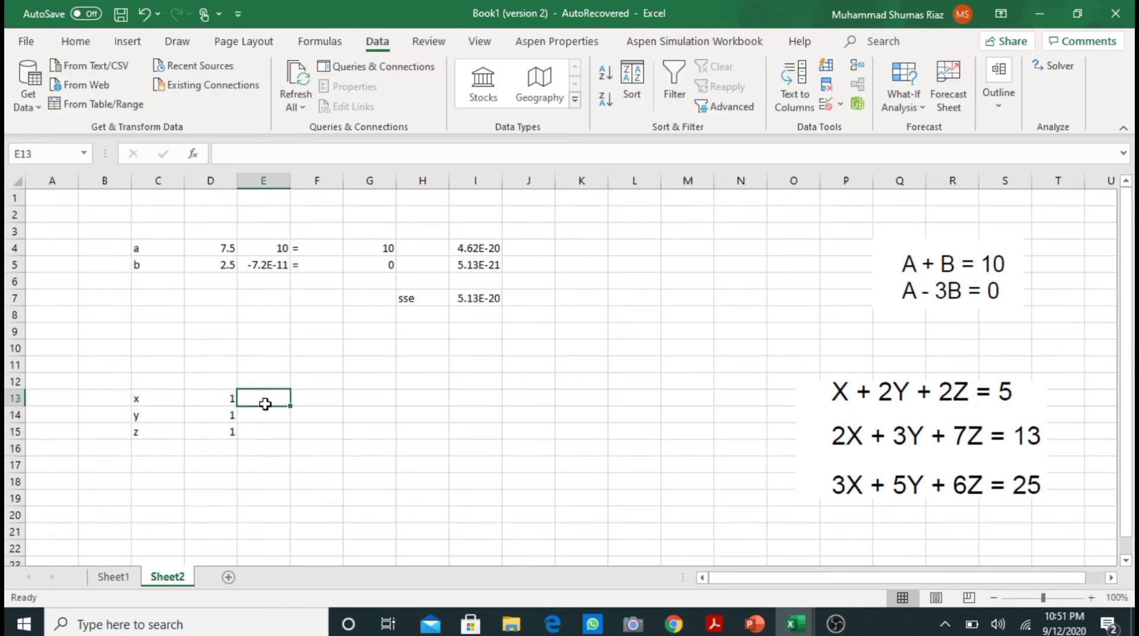
{"action": "type", "text": "="}
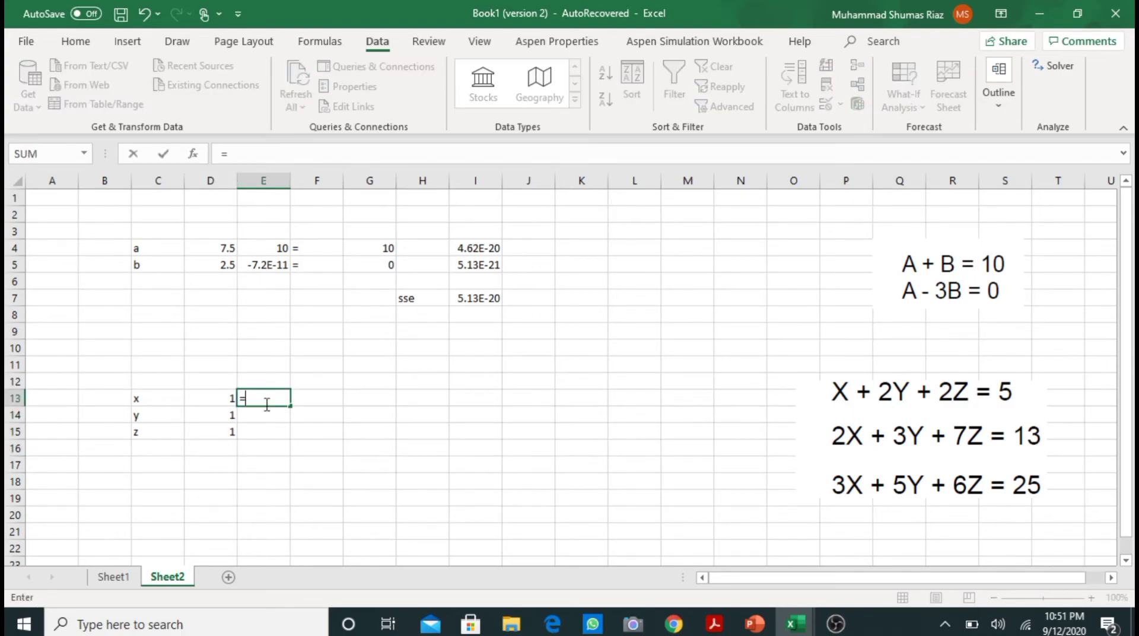
{"action": "left_click", "coordinate": [205, 403]}
{"action": "type", "text": "+2*"}
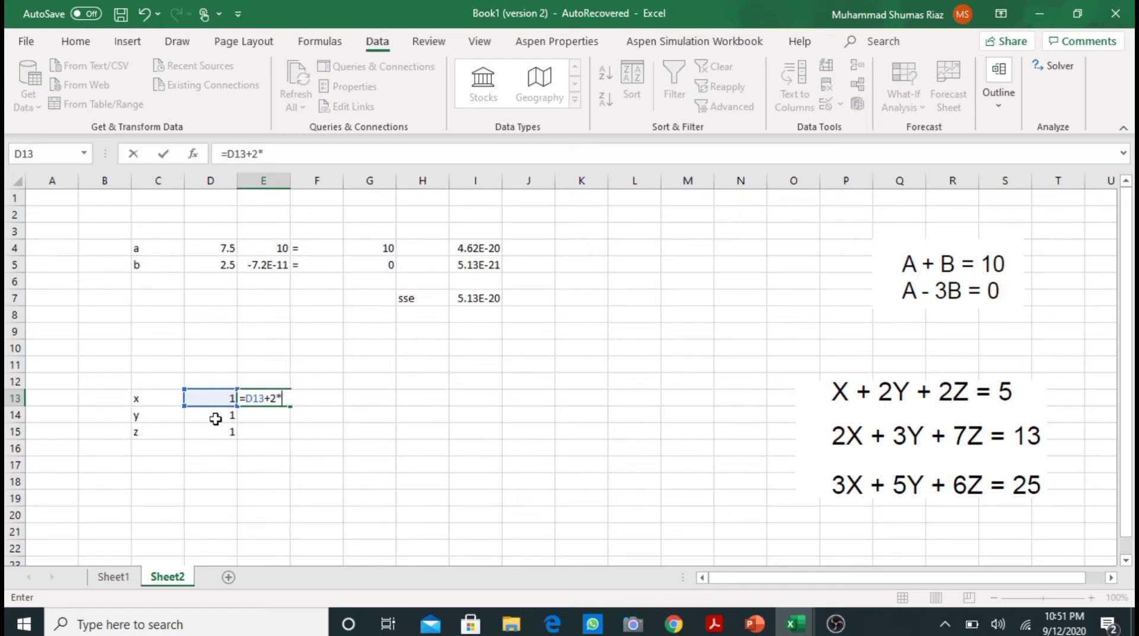
{"action": "left_click", "coordinate": [216, 419]}
{"action": "type", "text": "+"}
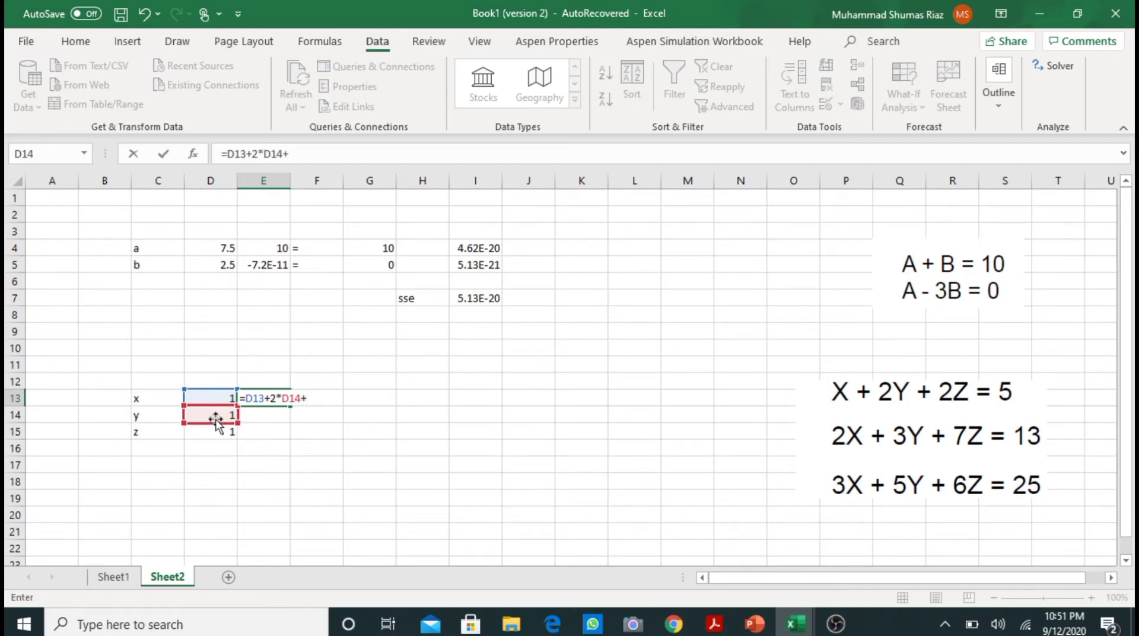
{"action": "type", "text": "@"}
{"action": "key", "text": "BackSpace"}
{"action": "type", "text": "2*"}
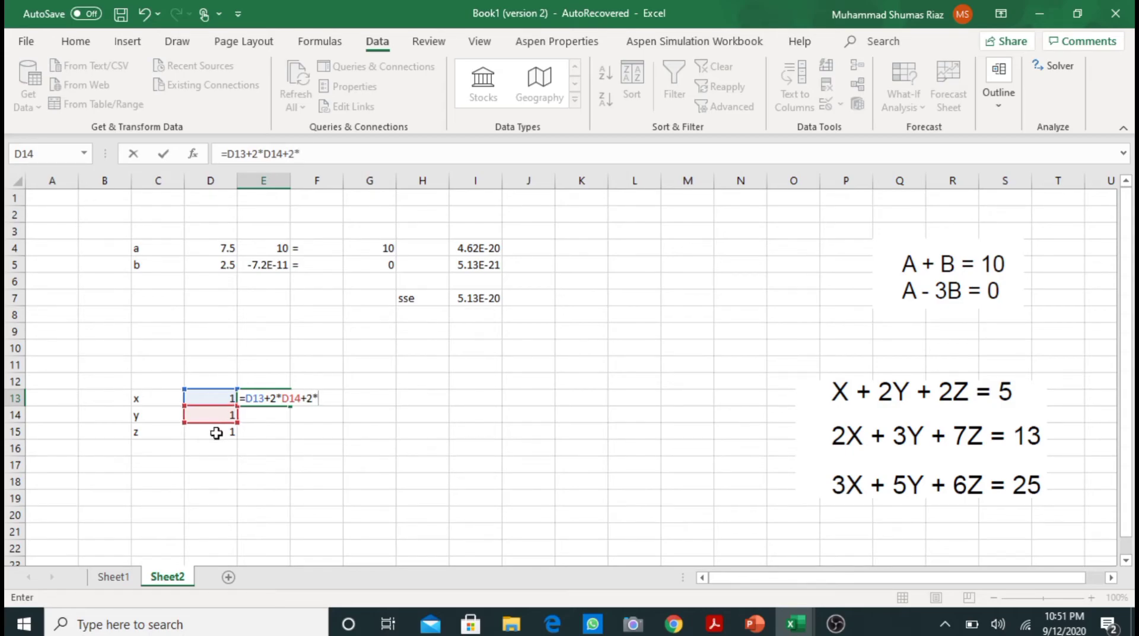
{"action": "left_click", "coordinate": [217, 433]}
{"action": "key", "text": "Return"}
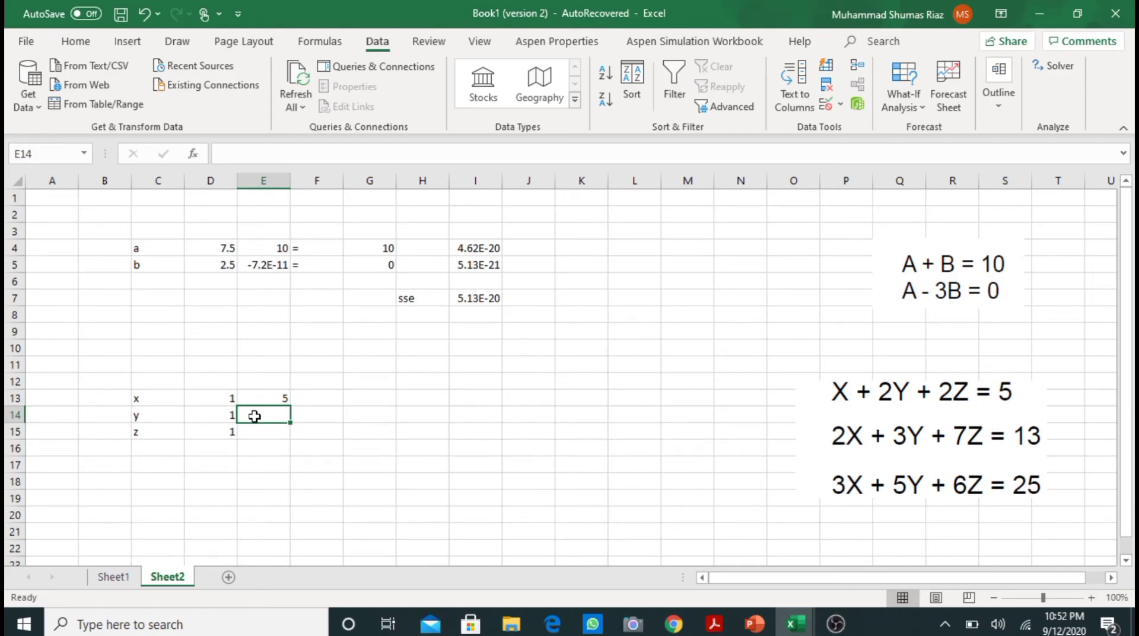
Step: Enter the first part of the second equation's left-hand side in E14 as =2*D13+3*D14+7
{"action": "type", "text": "=2*"}
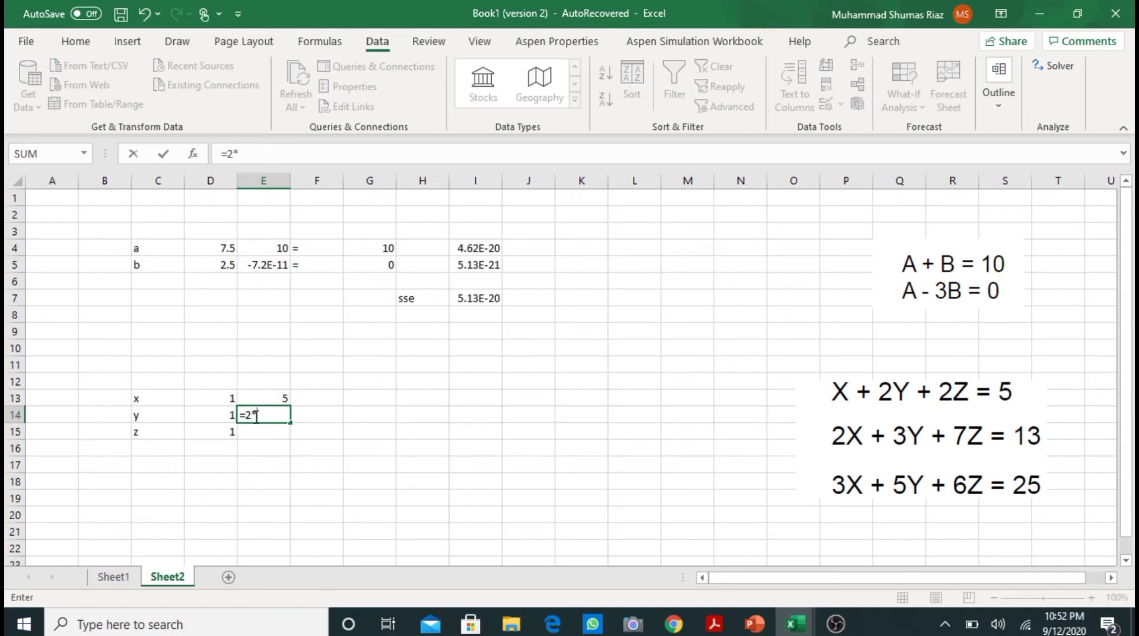
{"action": "left_click", "coordinate": [216, 401]}
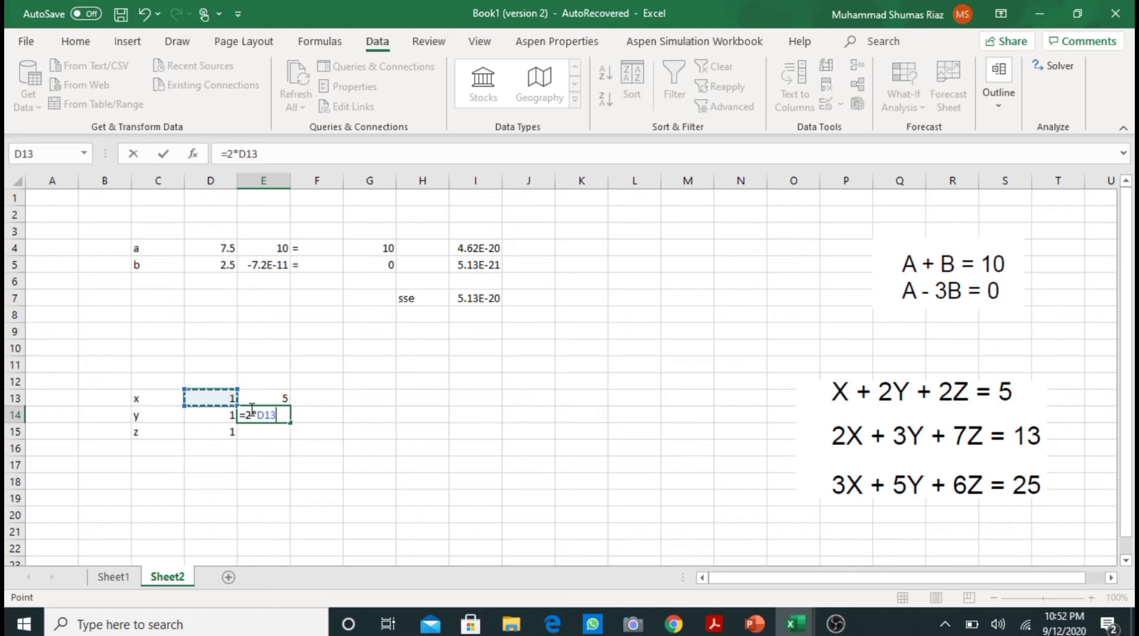
{"action": "type", "text": "+3*"}
{"action": "left_click", "coordinate": [220, 417]}
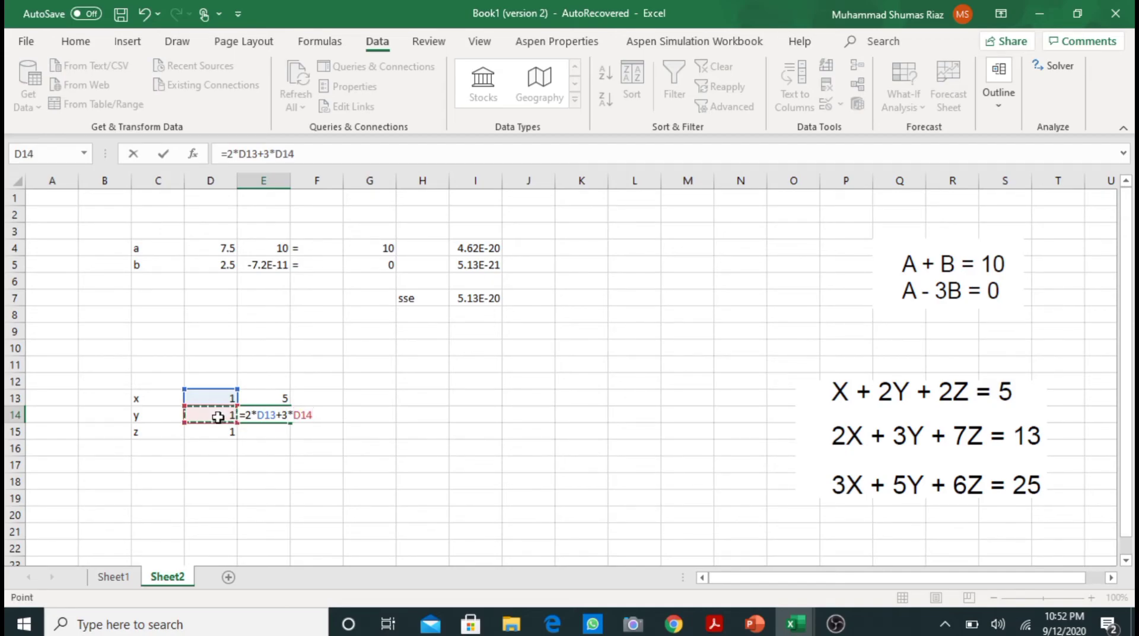
{"action": "type", "text": "+7"}
{"action": "left_click", "coordinate": [219, 435]}
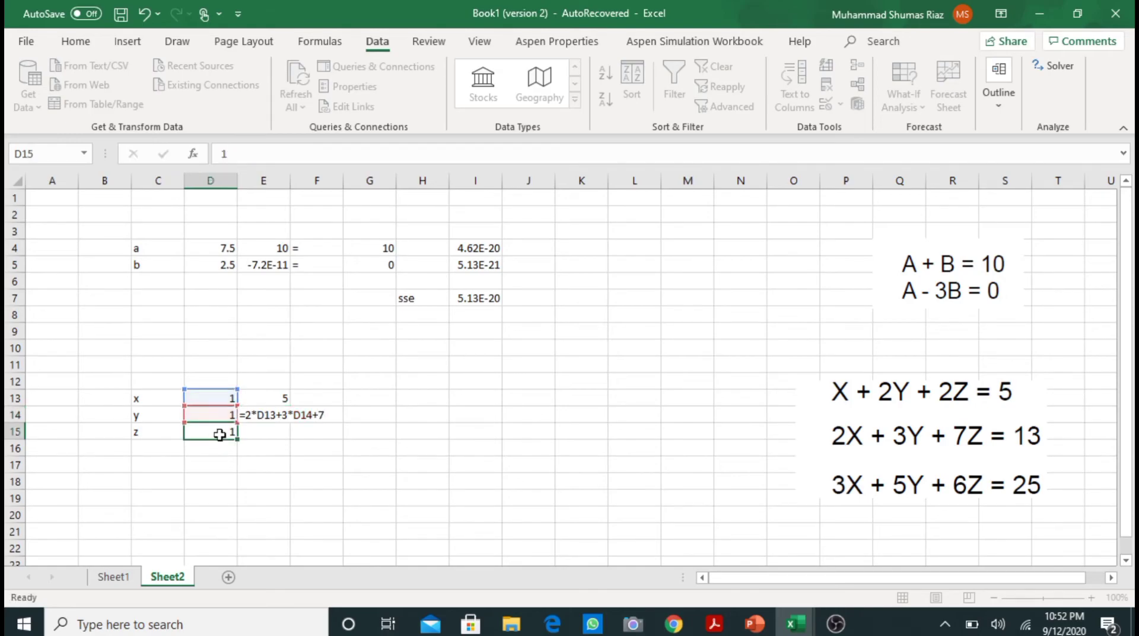
{"action": "left_click", "coordinate": [272, 419]}
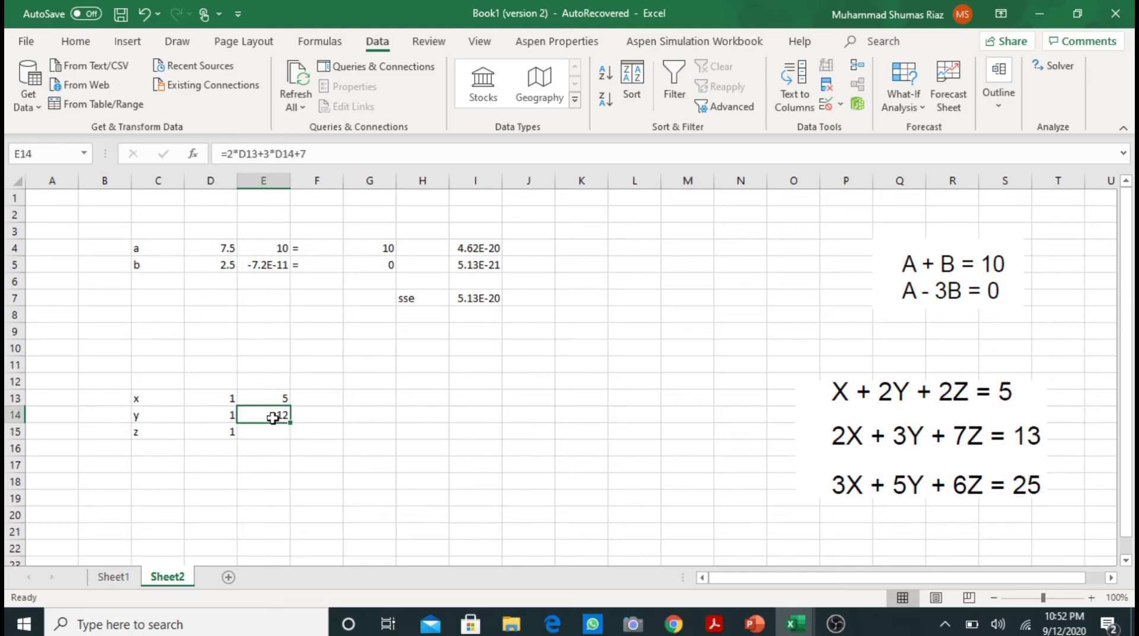
{"action": "left_click", "coordinate": [325, 156]}
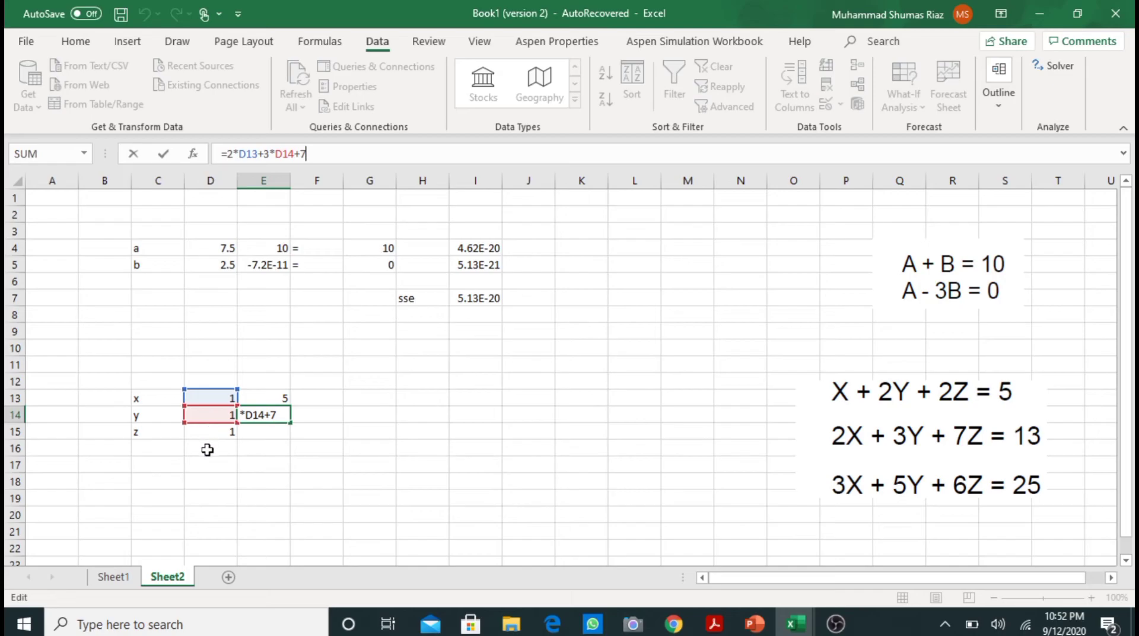
{"action": "left_click", "coordinate": [205, 431]}
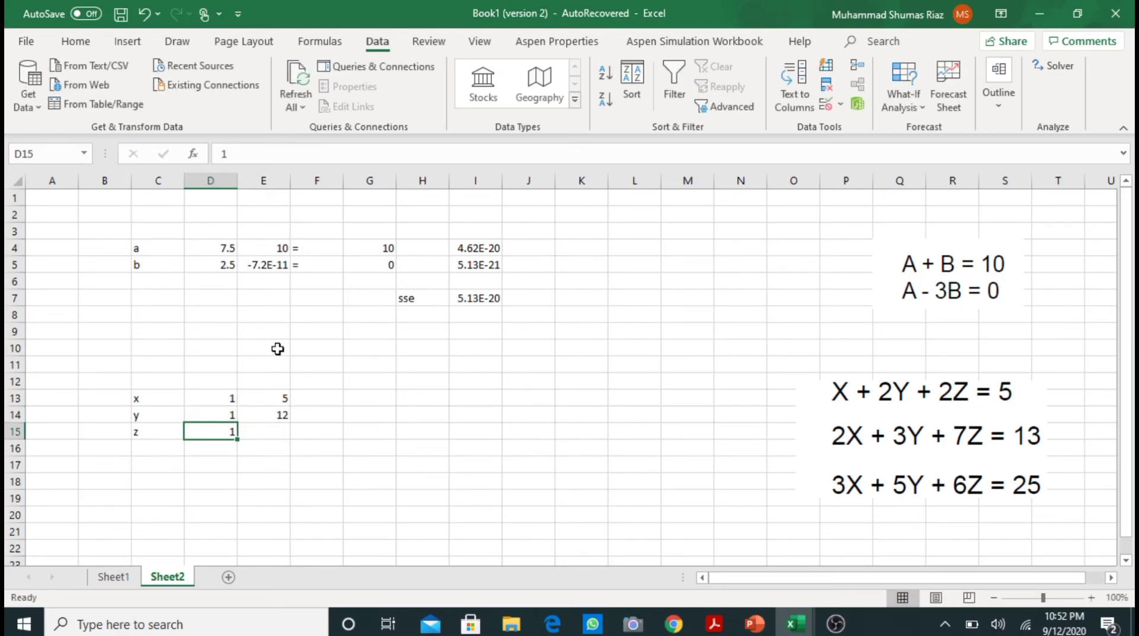
Step: Complete the second equation's formula in E14 as =2*D13+3*D14+7*D15
{"action": "left_click", "coordinate": [261, 413]}
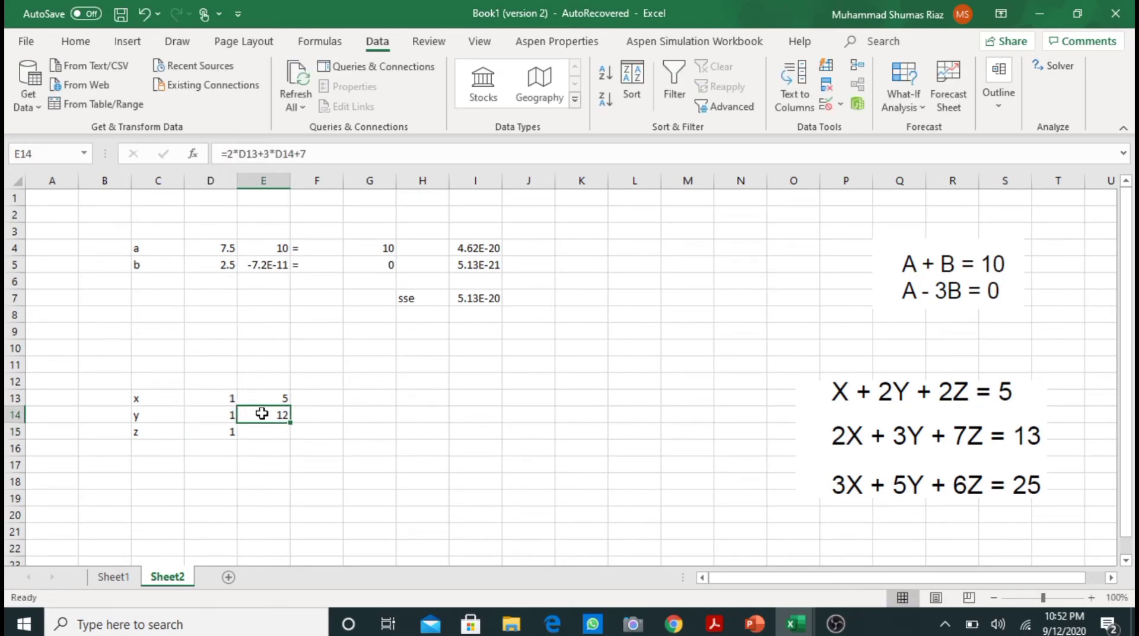
{"action": "left_click", "coordinate": [347, 154]}
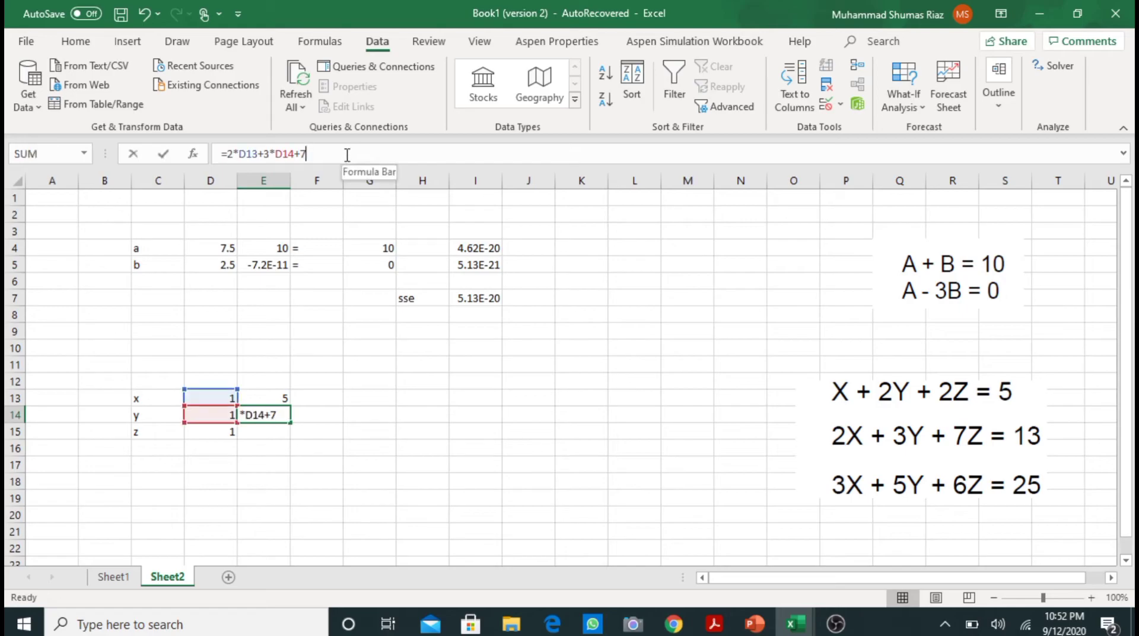
{"action": "type", "text": "*"}
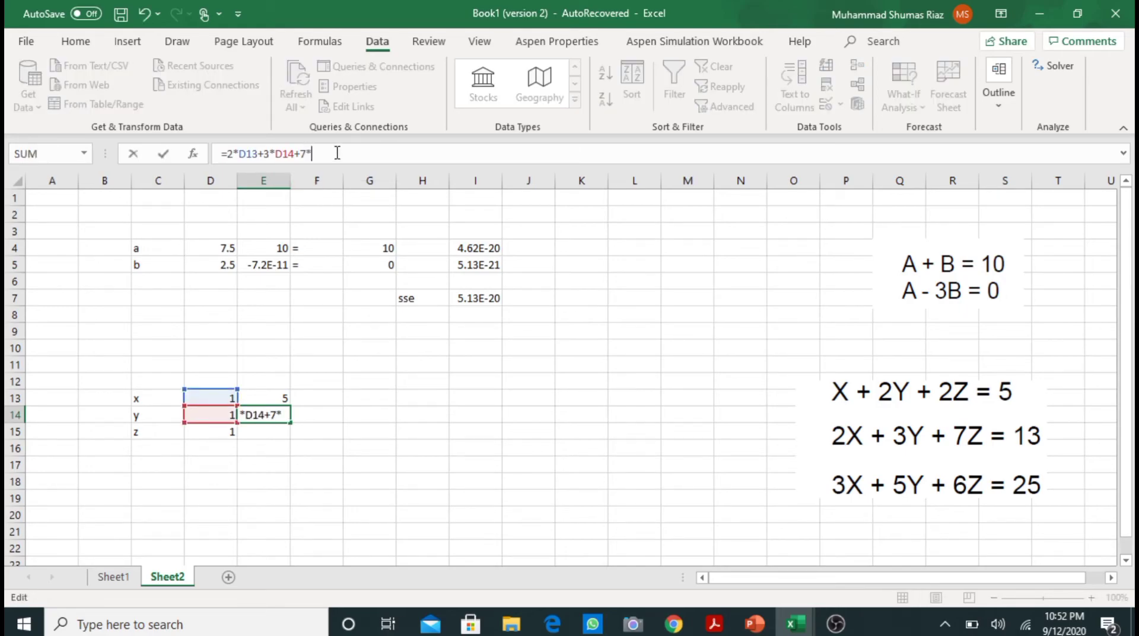
{"action": "left_click", "coordinate": [215, 436]}
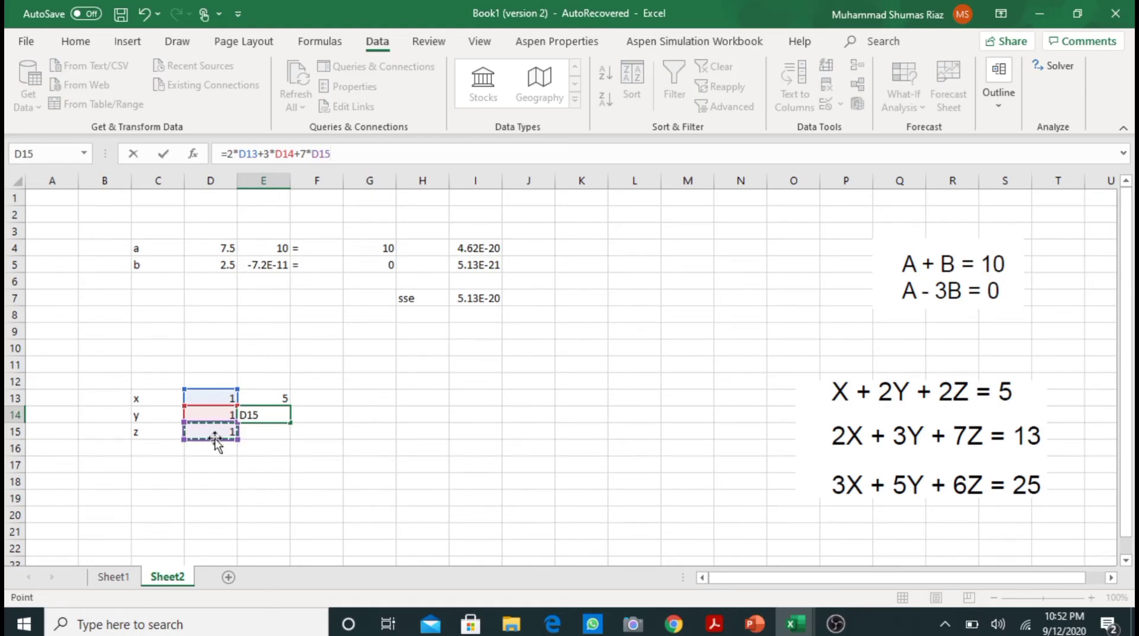
{"action": "key", "text": "Return"}
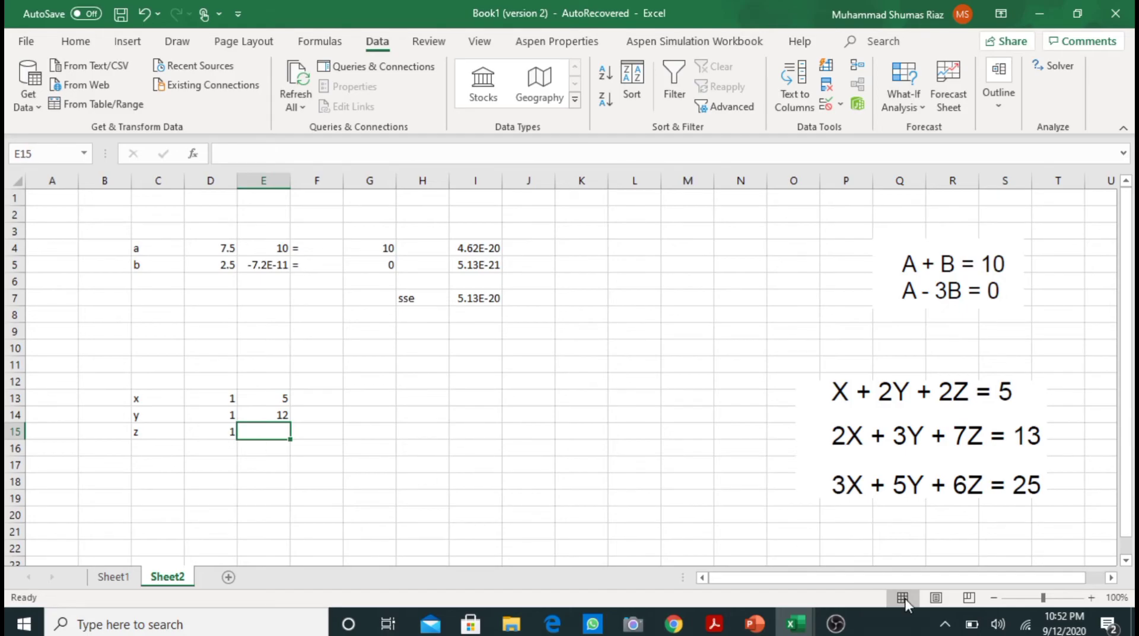
Step: Calculate the third three-variable equation's left-hand side in E15 with =3*D13+5*D14+6*D15
{"action": "left_click", "coordinate": [917, 490]}
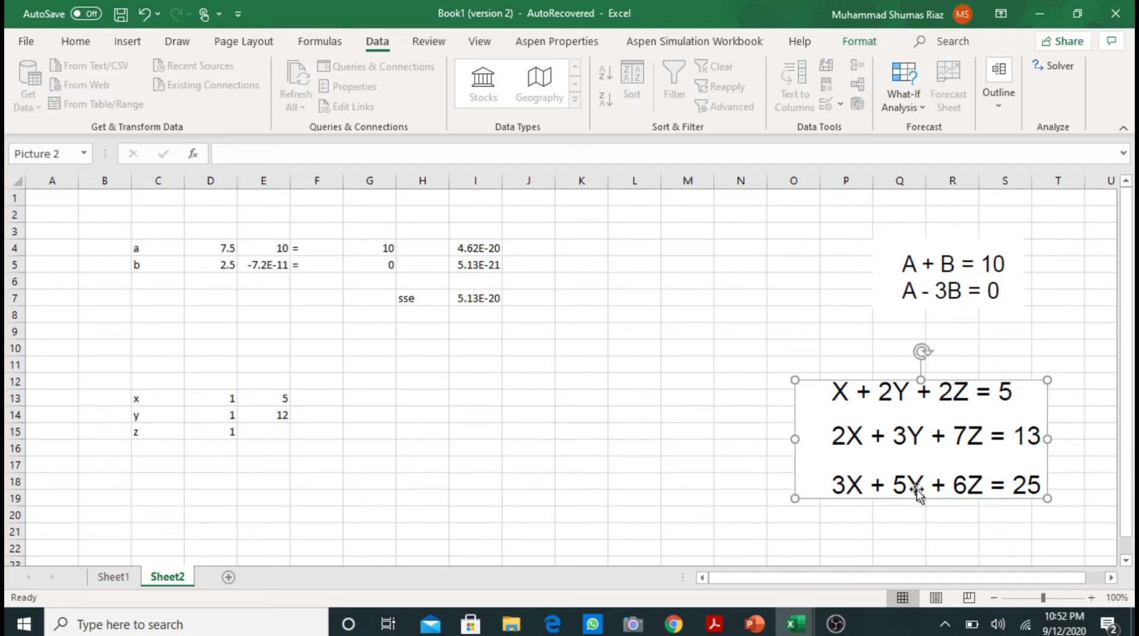
{"action": "left_click", "coordinate": [258, 431]}
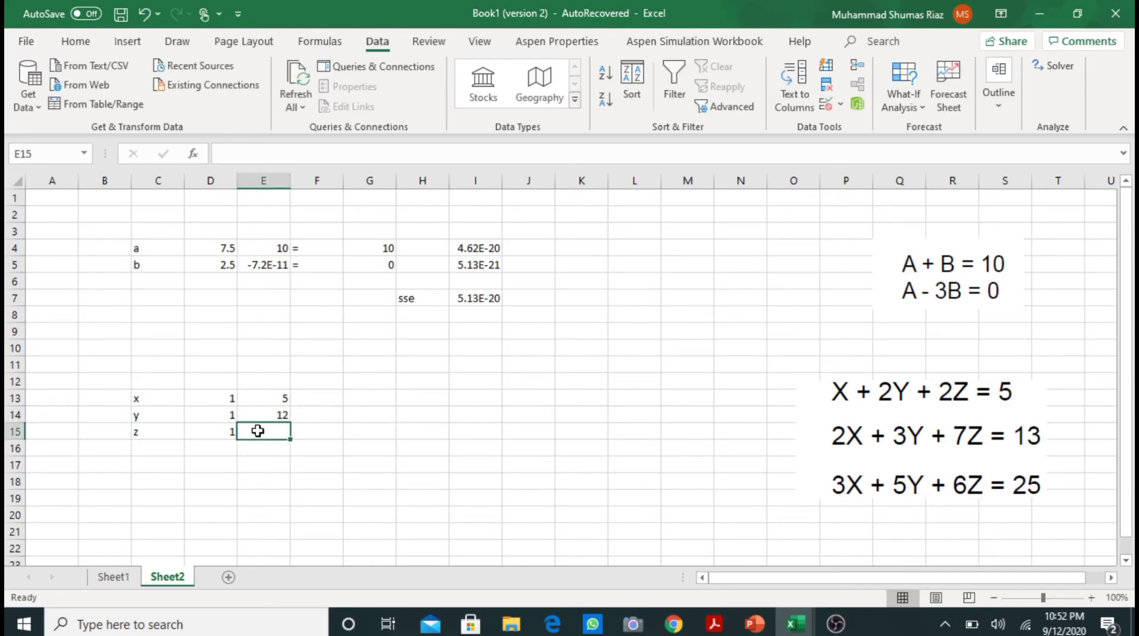
{"action": "type", "text": "=3"}
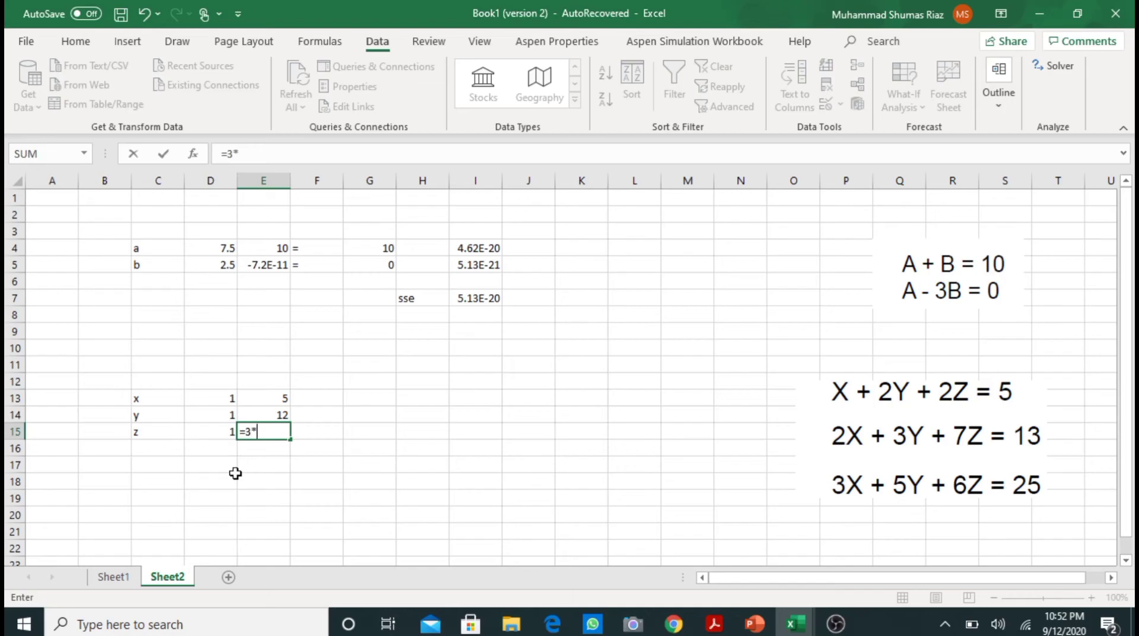
{"action": "type", "text": "*"}
{"action": "left_click", "coordinate": [216, 397]}
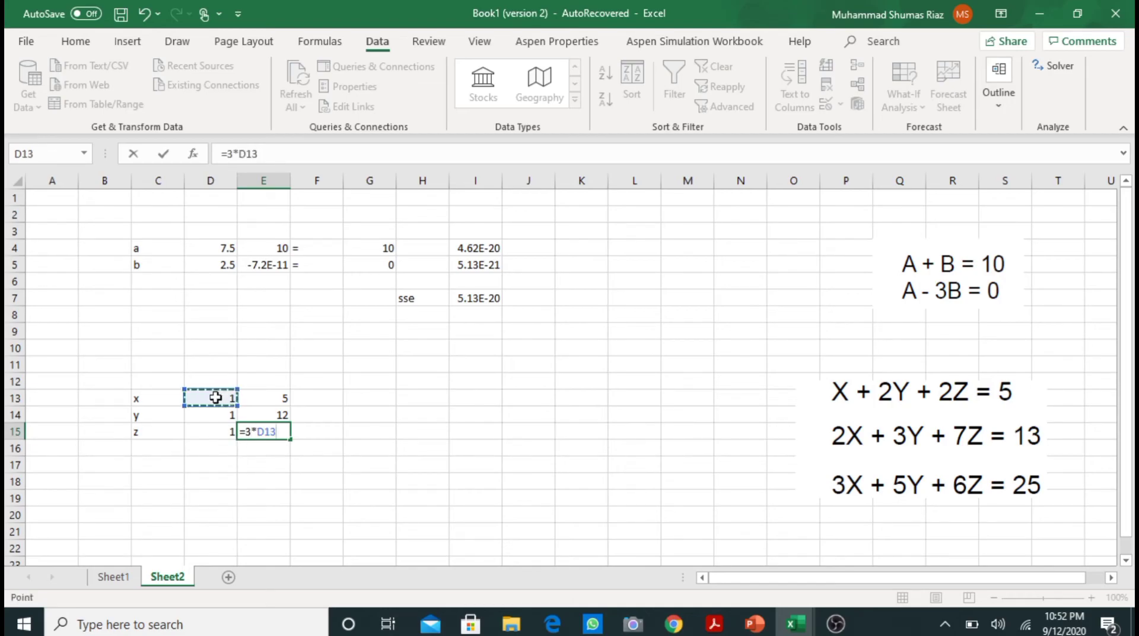
{"action": "type", "text": "="}
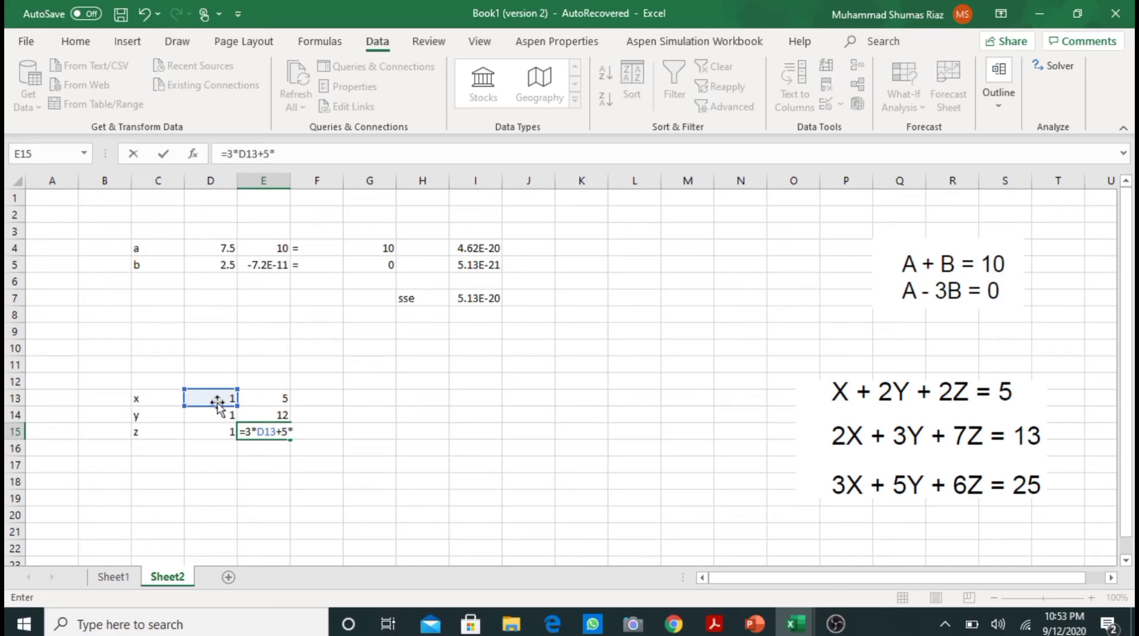
{"action": "left_click", "coordinate": [202, 419]}
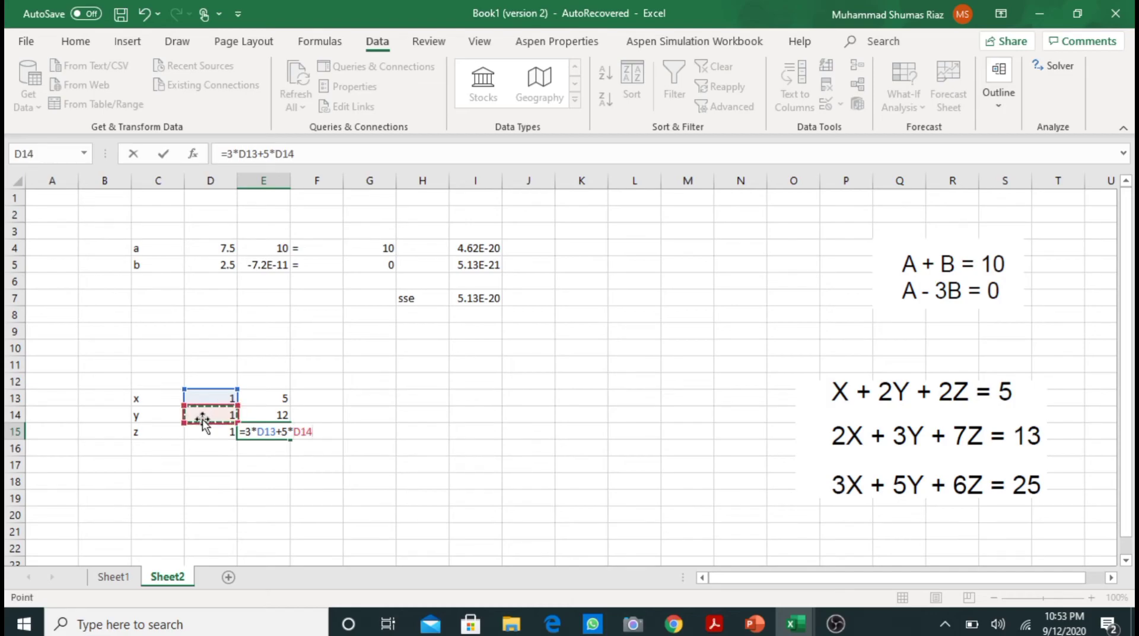
{"action": "type", "text": "+6*"}
{"action": "left_click", "coordinate": [210, 432]}
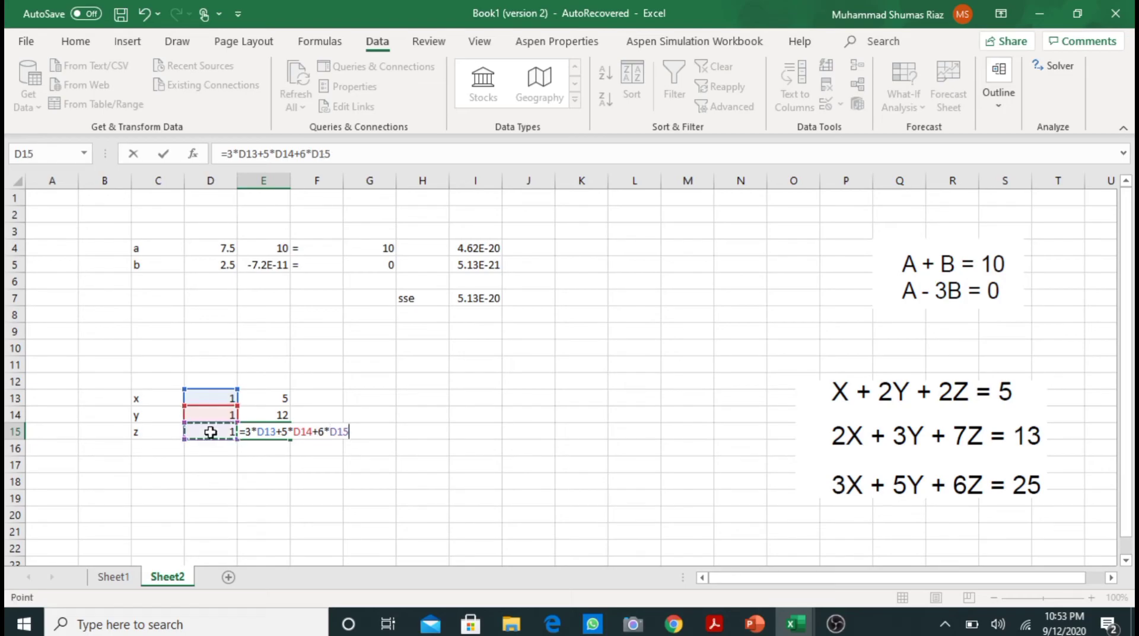
{"action": "key", "text": "Return"}
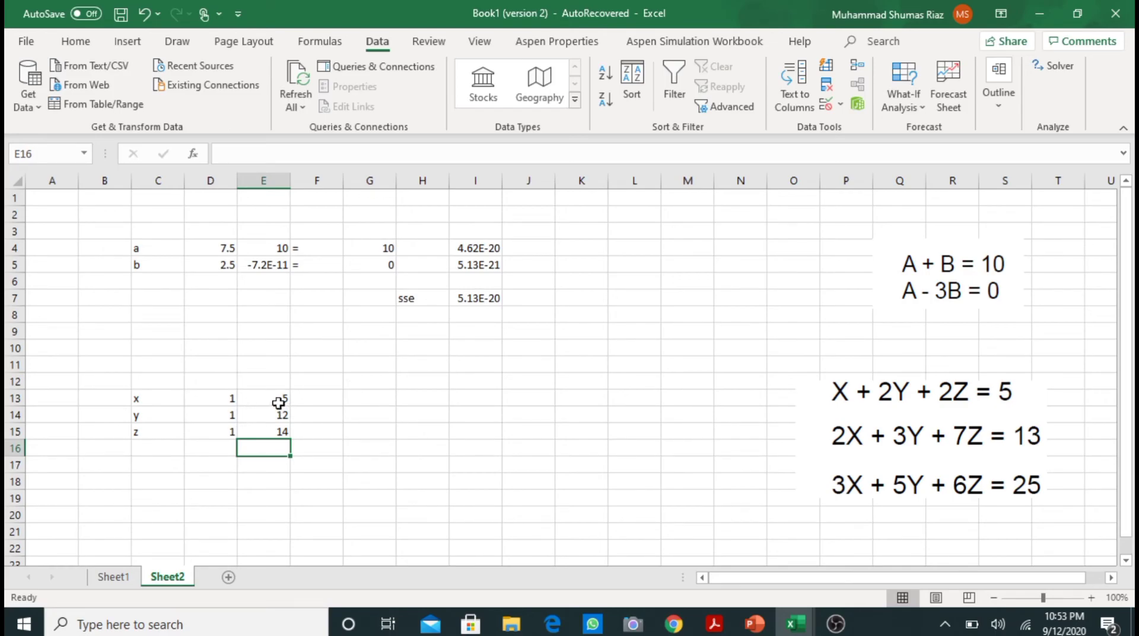
Step: Enter an equals sign as text in each of F13, F14 and F15, beside the three left-hand sides
{"action": "left_click", "coordinate": [327, 401]}
{"action": "type", "text": "="}
{"action": "key", "text": "Return"}
{"action": "type", "text": "="}
{"action": "key", "text": "Return"}
{"action": "type", "text": "="}
{"action": "key", "text": "Return"}
Step: Enter the right-hand side constants 5, 13 and 25 of the three equations in G13:G15
{"action": "left_click", "coordinate": [364, 400]}
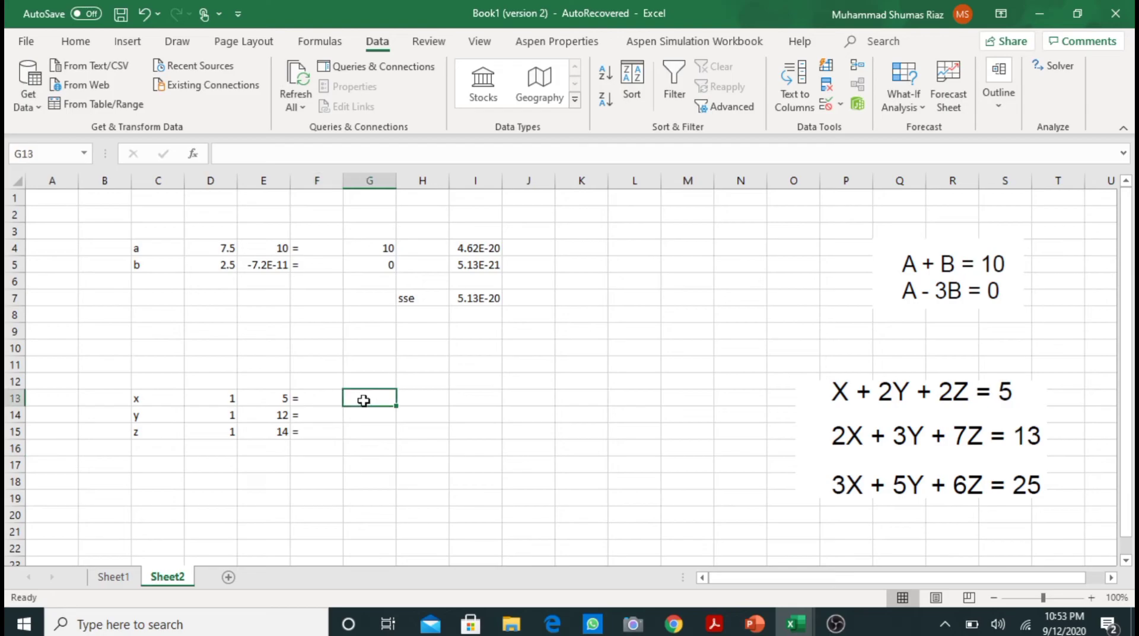
{"action": "type", "text": "5"}
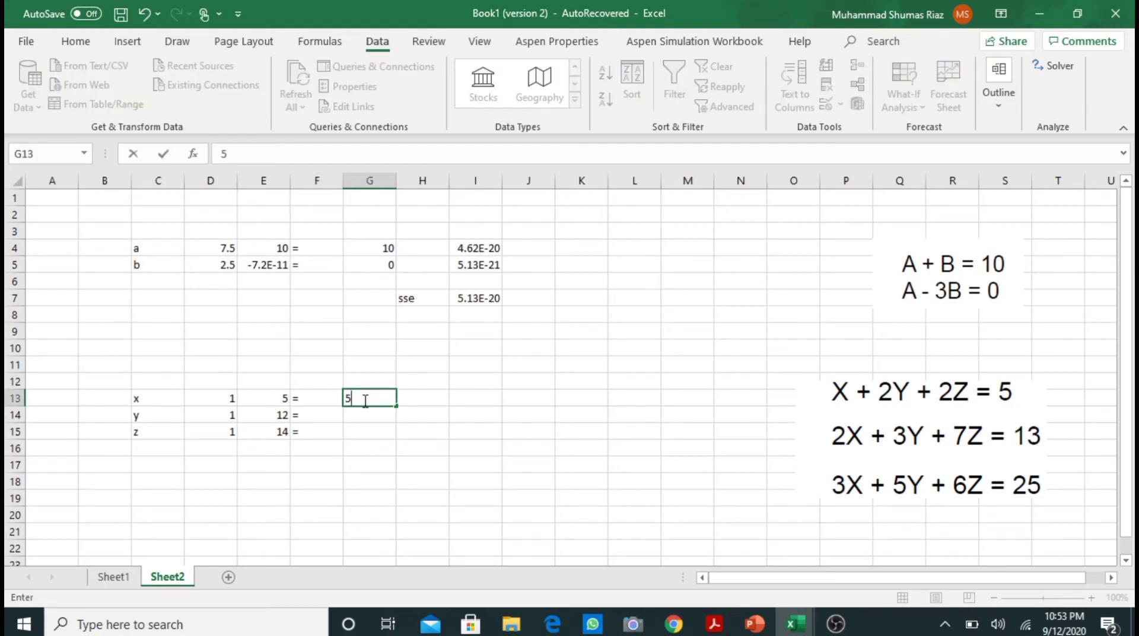
{"action": "key", "text": "Return"}
{"action": "type", "text": "13"}
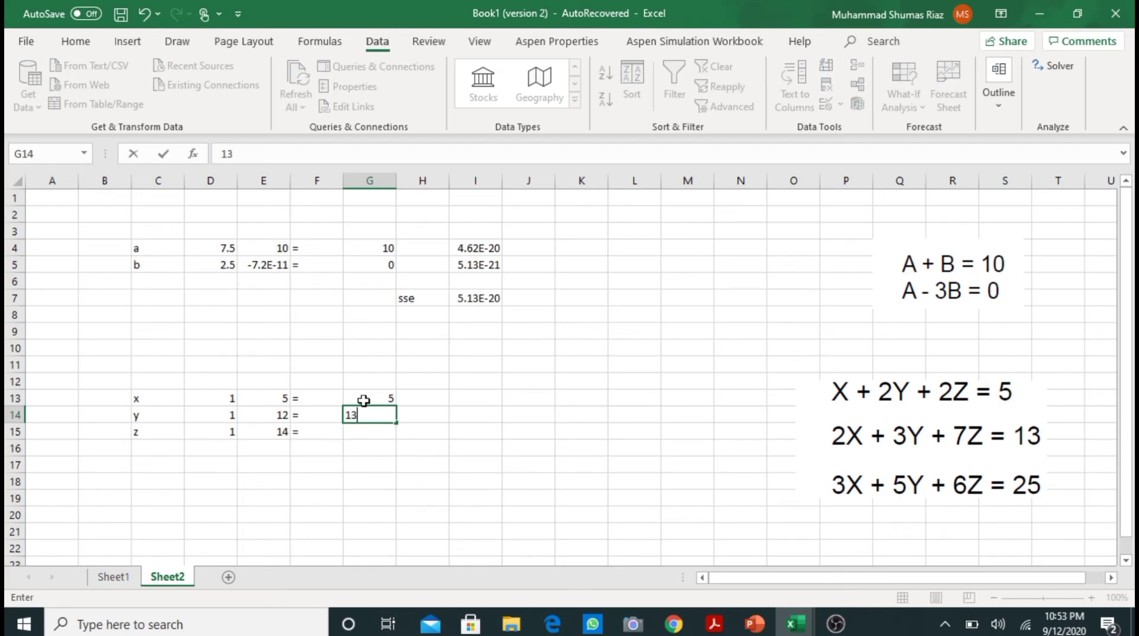
{"action": "key", "text": "Return"}
{"action": "type", "text": "2"}
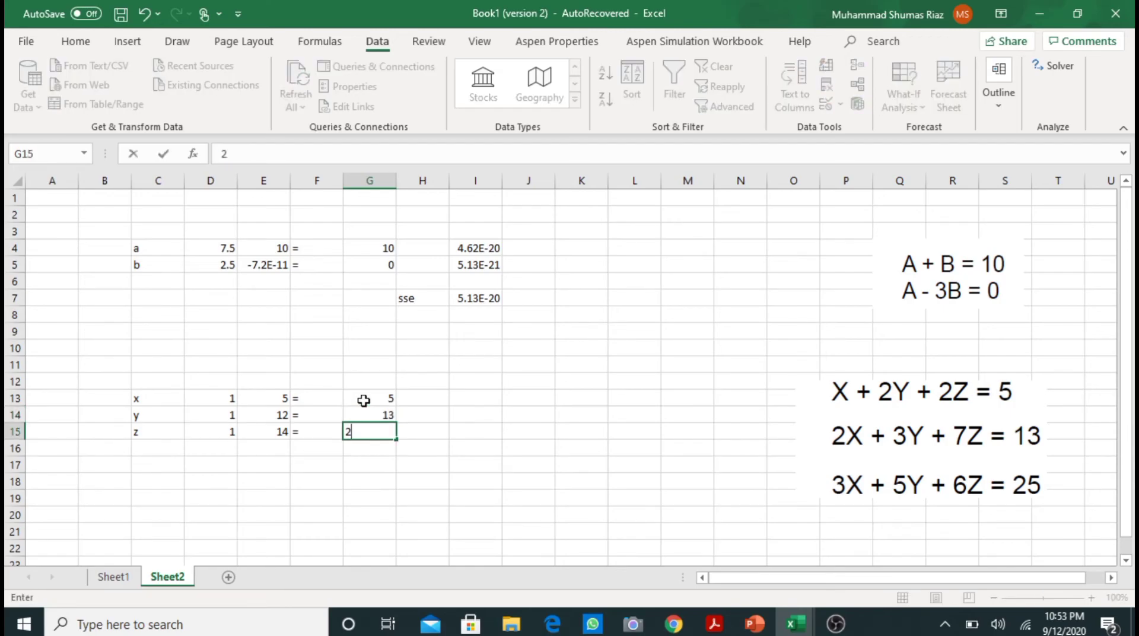
{"action": "type", "text": "5"}
{"action": "key", "text": "Return"}
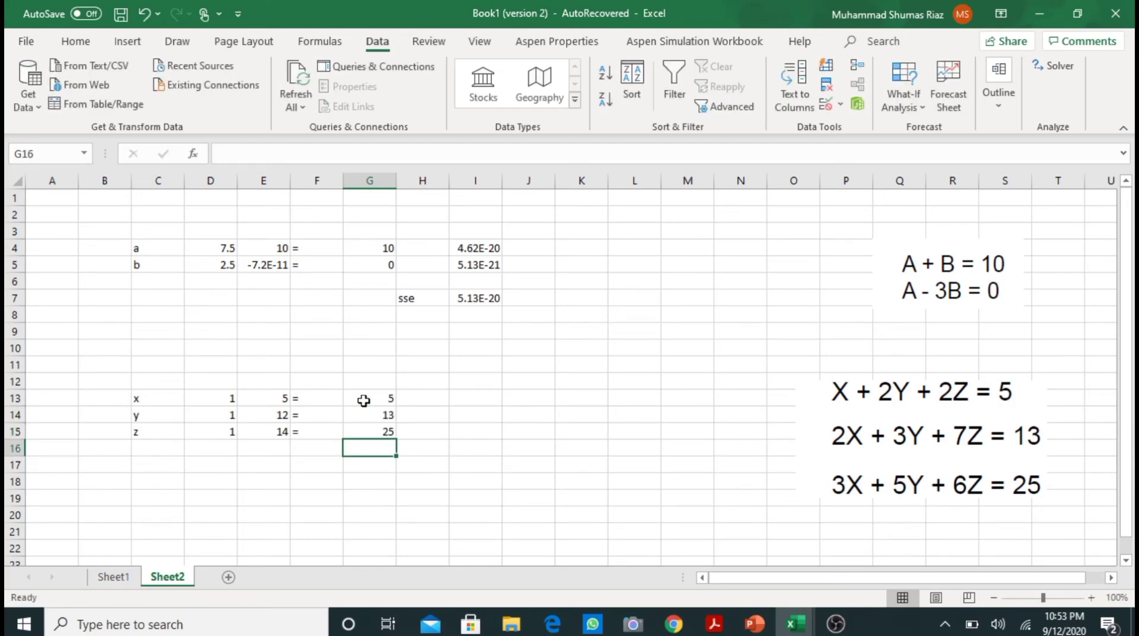
Step: Calculate the first equation's squared error in I13 with =(G13-E13)^2
{"action": "left_click", "coordinate": [490, 395]}
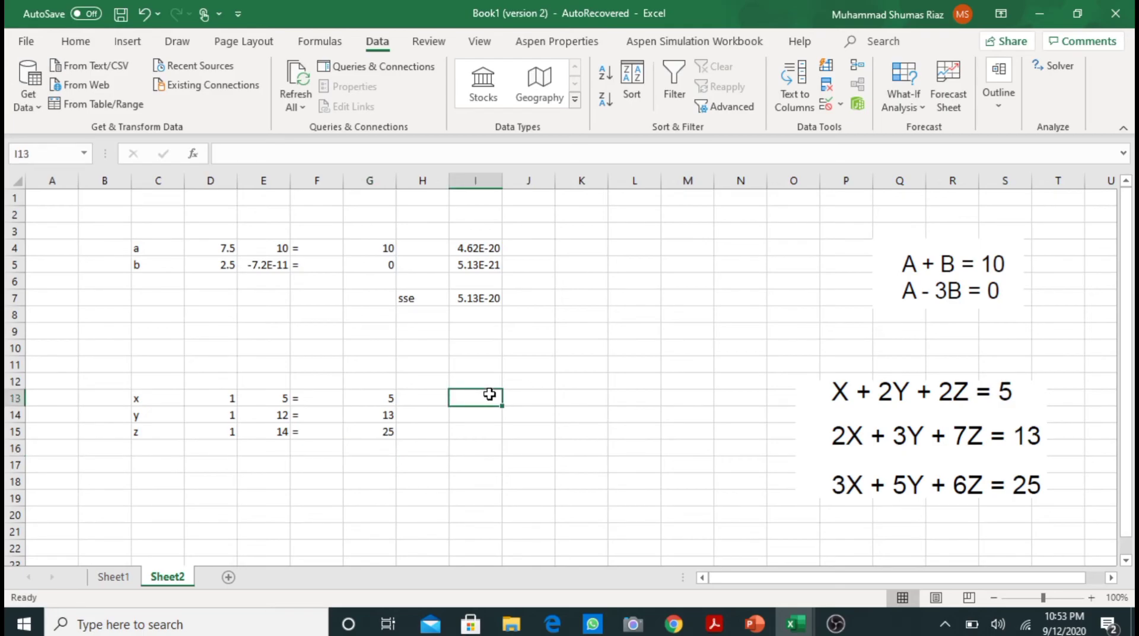
{"action": "type", "text": "="}
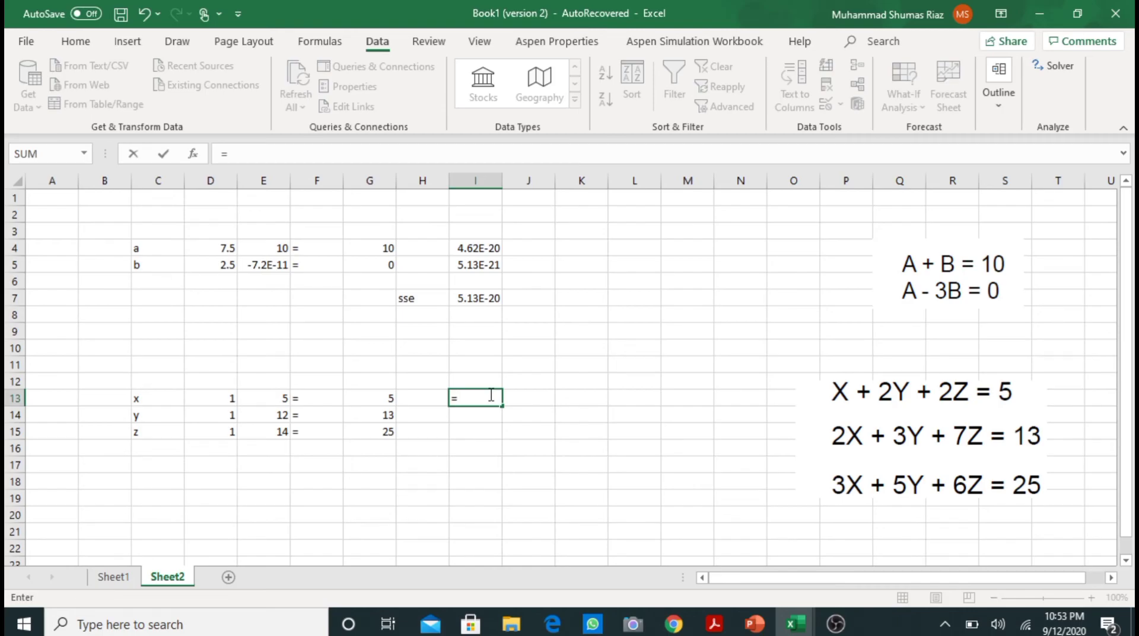
{"action": "type", "text": "("}
{"action": "left_click", "coordinate": [381, 404]}
{"action": "type", "text": "-"}
{"action": "left_click", "coordinate": [277, 403]}
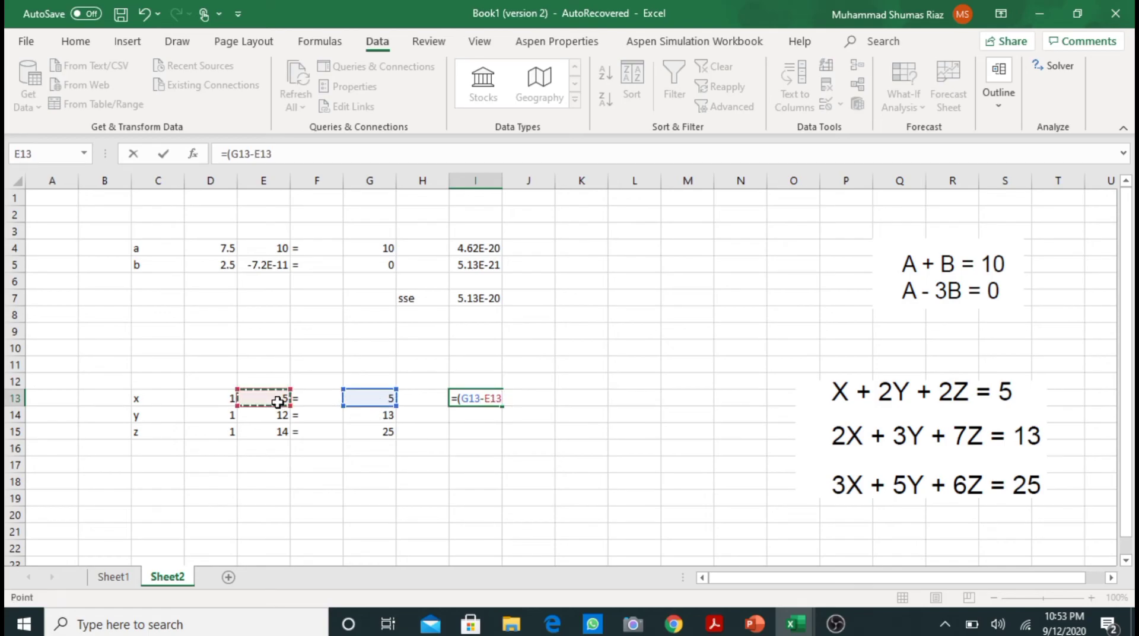
{"action": "type", "text": ")^2"}
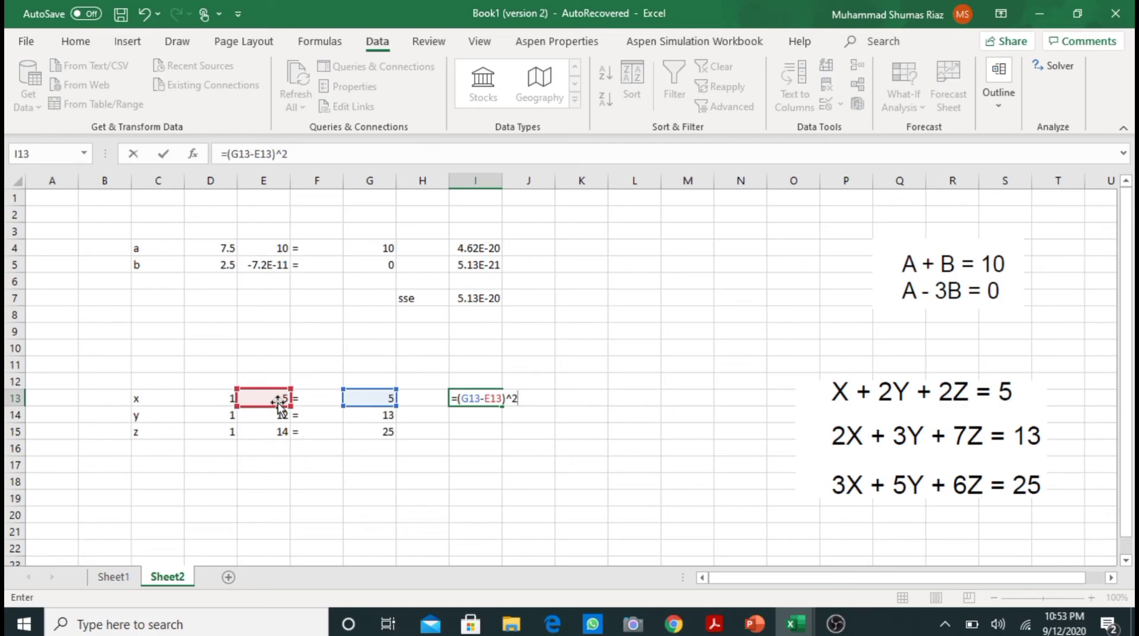
{"action": "key", "text": "Return"}
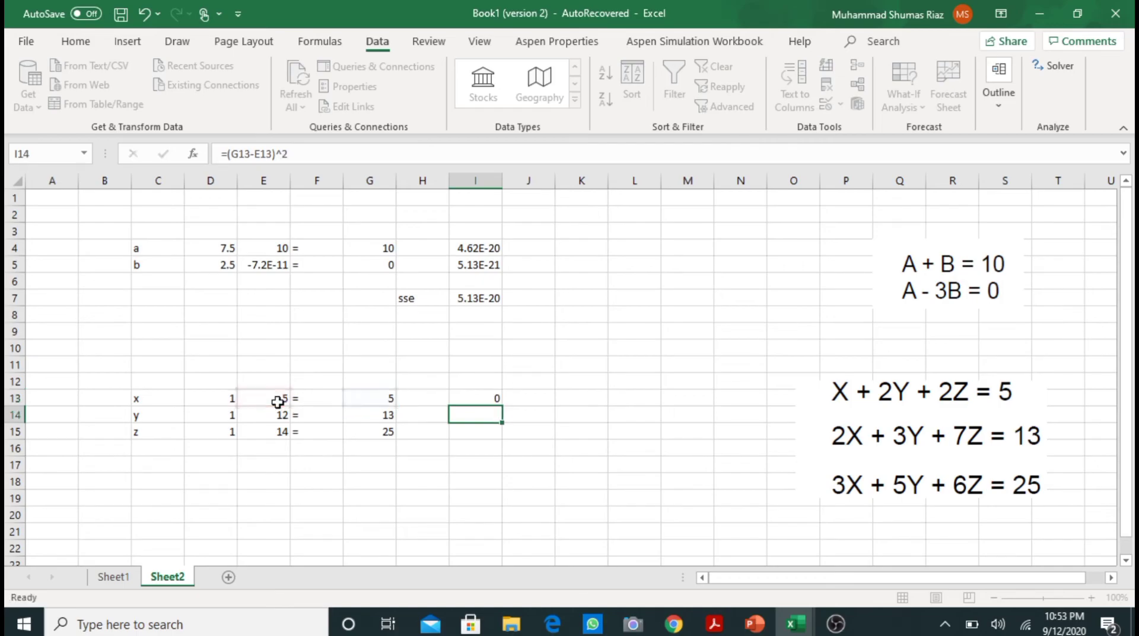
Step: Calculate the second equation's squared error in I14 with =(G14-E14)^2
{"action": "type", "text": "="}
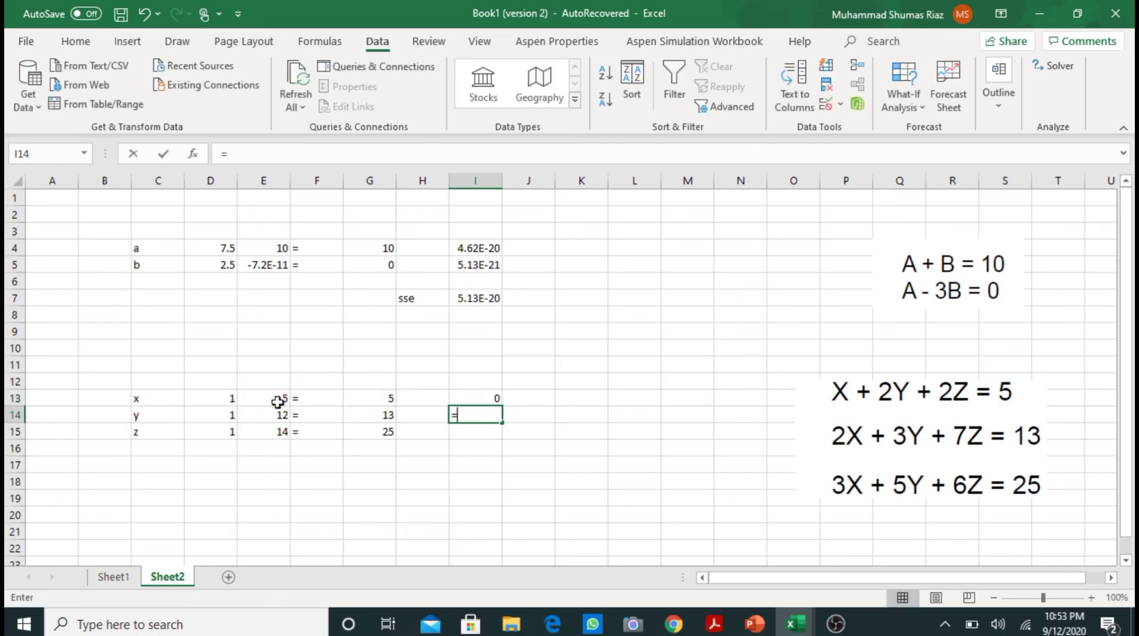
{"action": "type", "text": "("}
{"action": "left_click", "coordinate": [371, 416]}
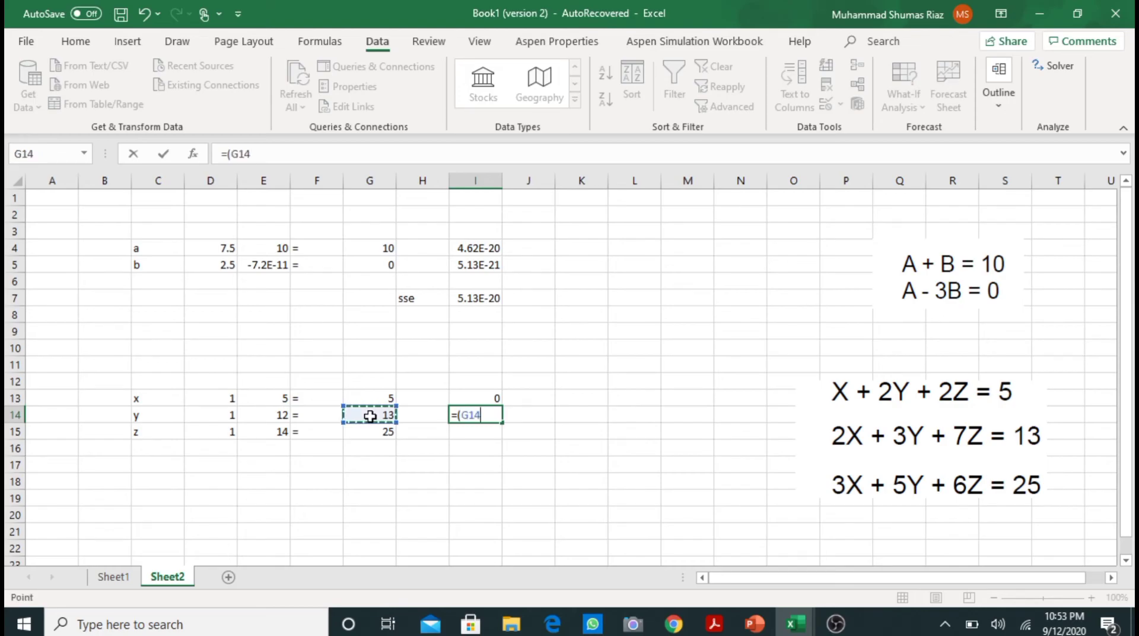
{"action": "type", "text": "-"}
{"action": "left_click", "coordinate": [278, 419]}
{"action": "type", "text": ")^2"}
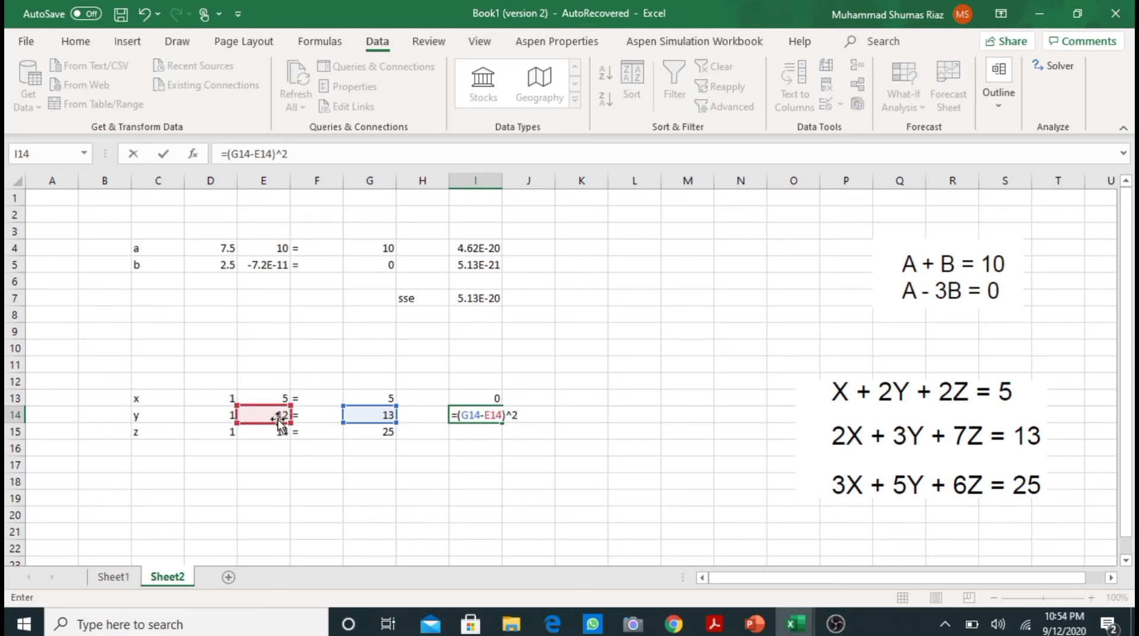
{"action": "key", "text": "Return"}
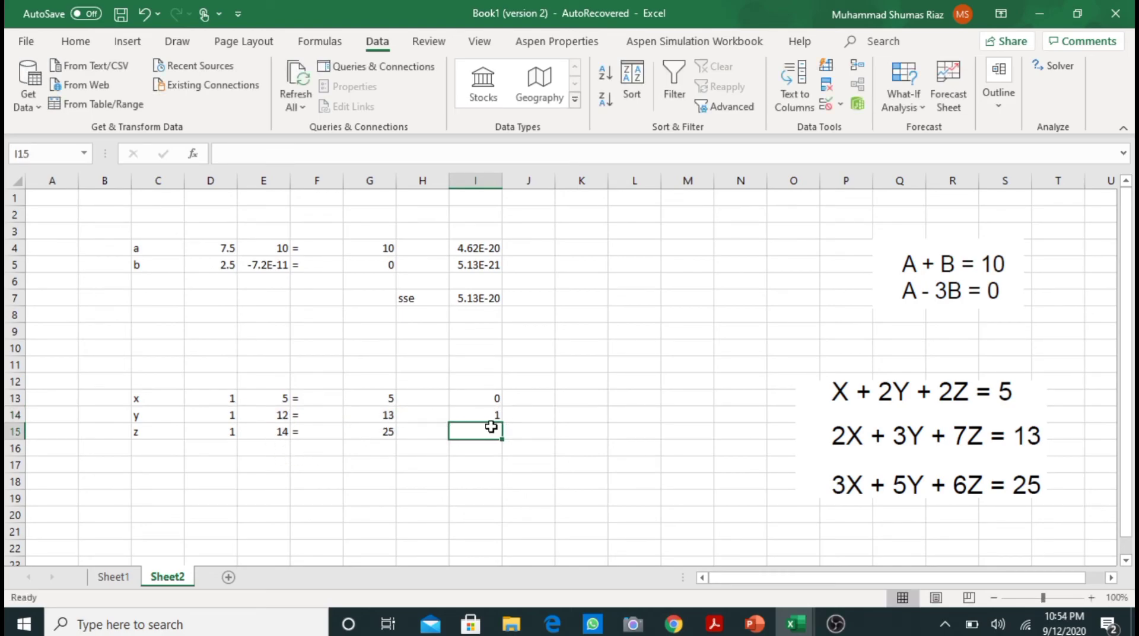
Step: Calculate the third equation's squared error in I15 with =(G15-E15)^2
{"action": "type", "text": "=("}
{"action": "left_click", "coordinate": [371, 436]}
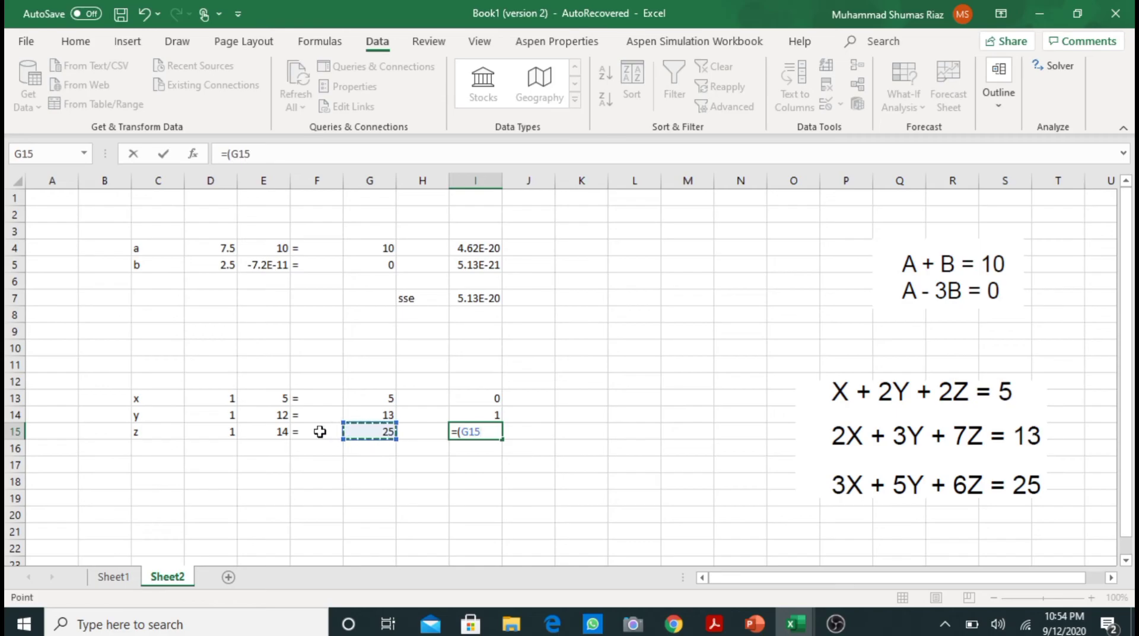
{"action": "type", "text": "="}
{"action": "left_click", "coordinate": [262, 431]}
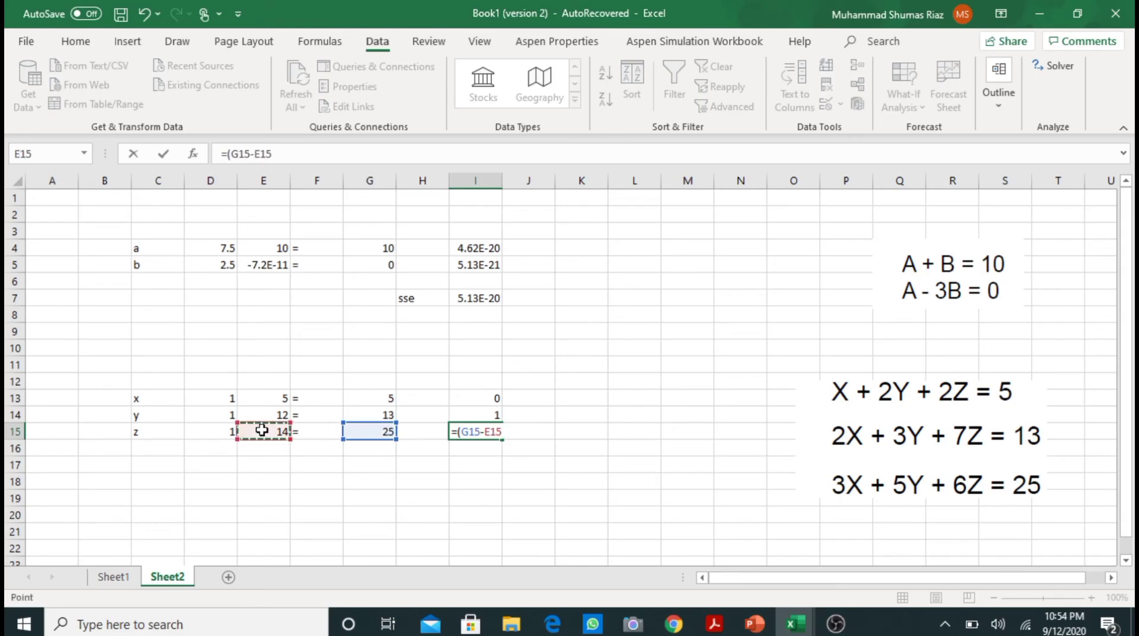
{"action": "type", "text": ")^2"}
{"action": "key", "text": "Return"}
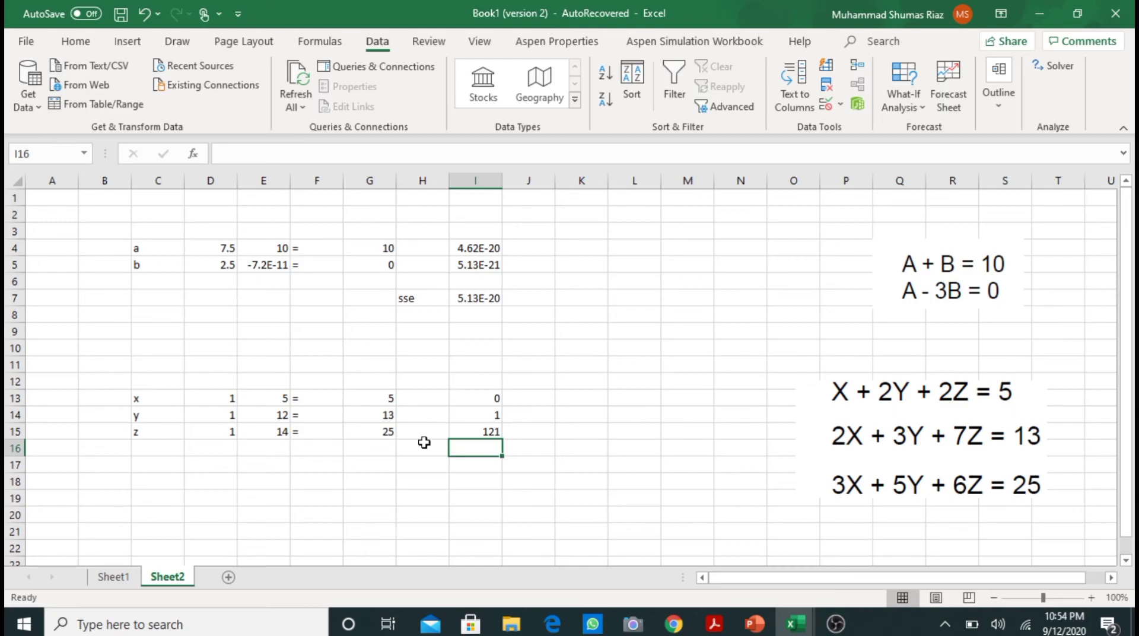
Step: Label H17 as sse and total the three squared errors in I17 with =SUM(I13:I15)
{"action": "left_click", "coordinate": [418, 464]}
{"action": "type", "text": "sse"}
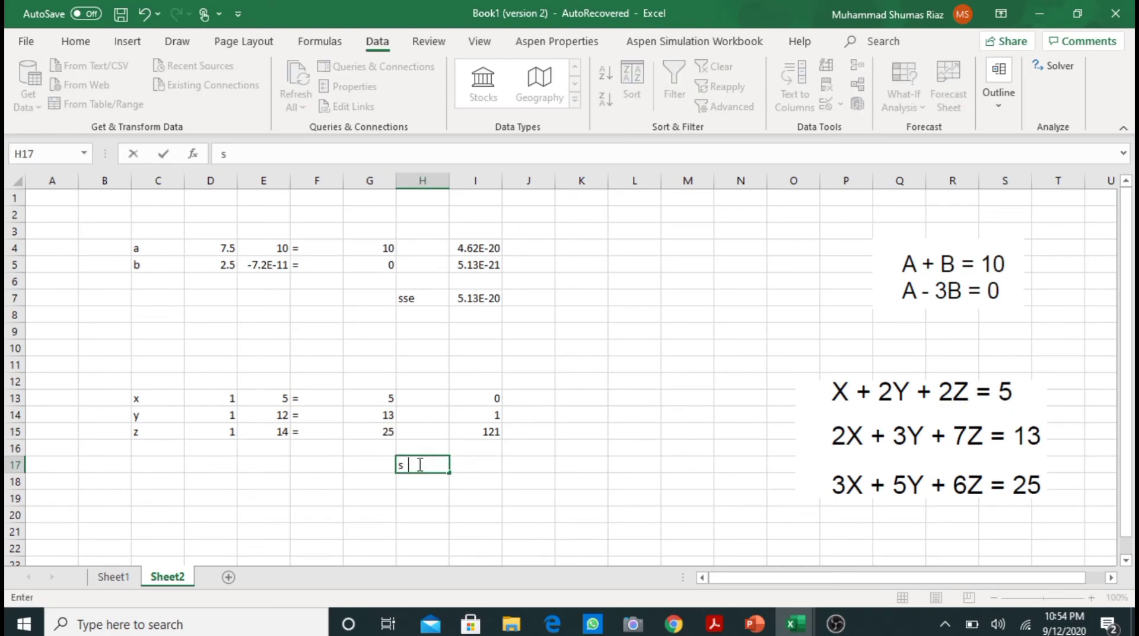
{"action": "left_click", "coordinate": [468, 463]}
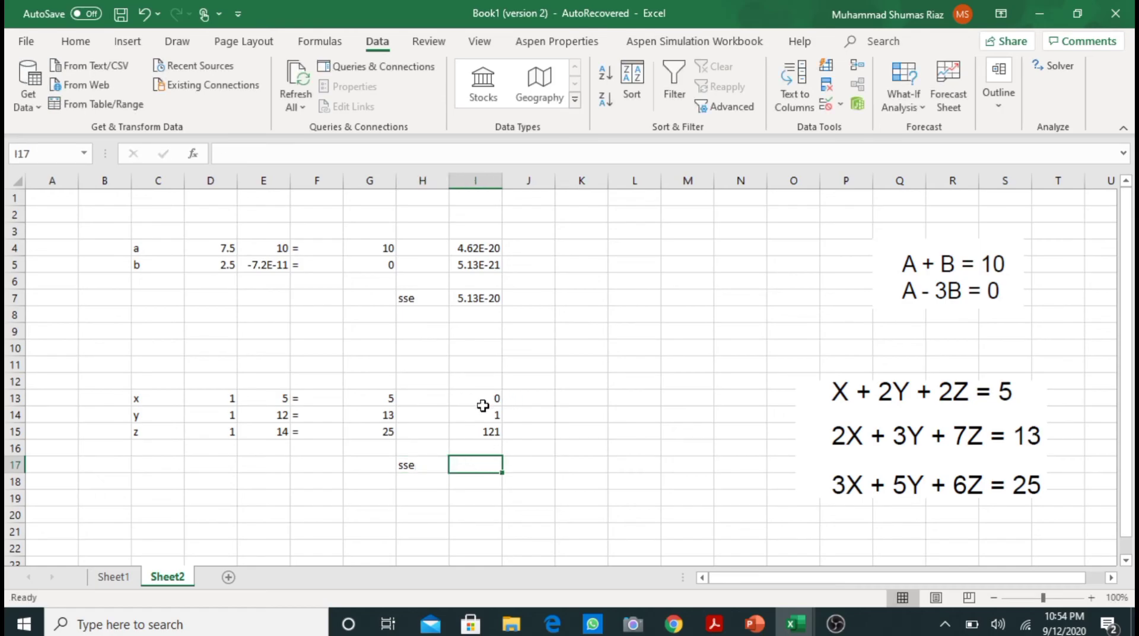
{"action": "type", "text": "="}
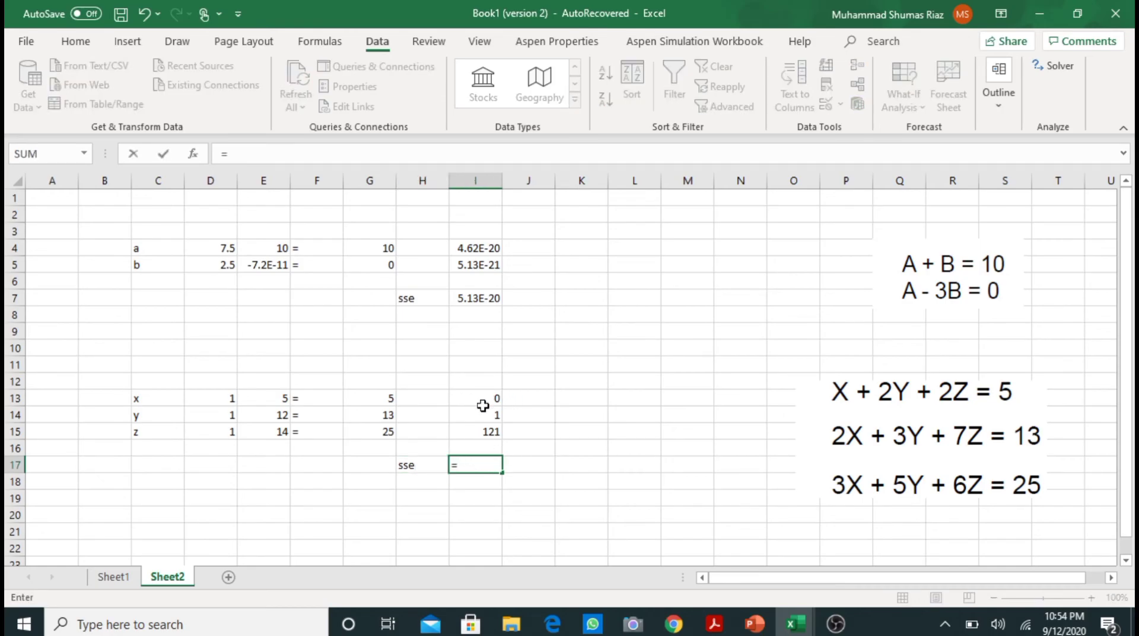
{"action": "type", "text": "sum"}
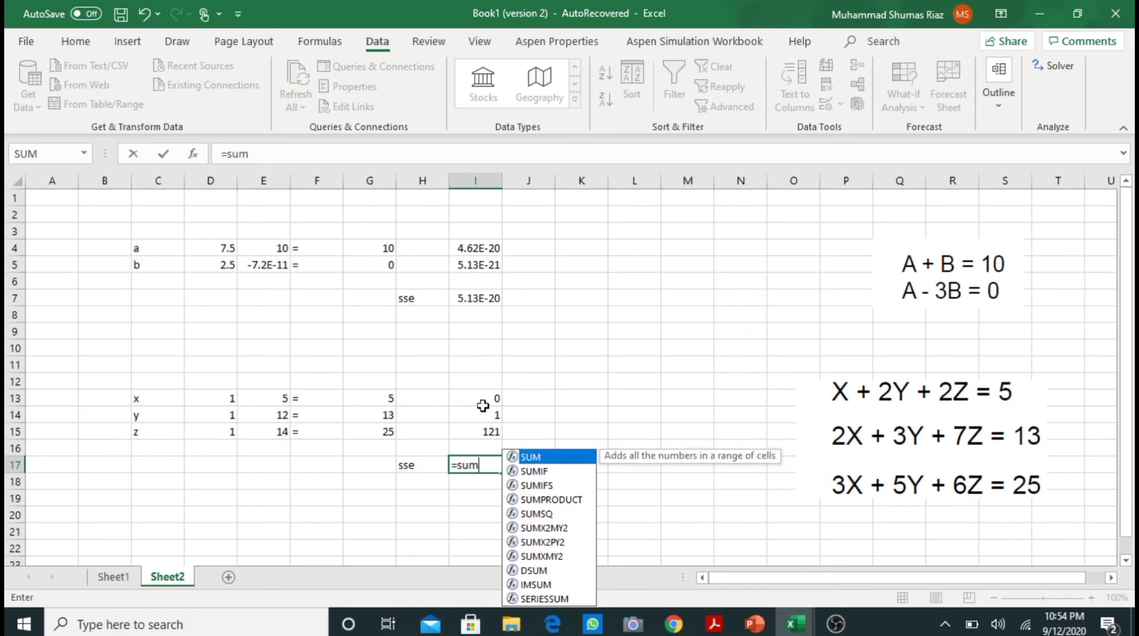
{"action": "type", "text": "("}
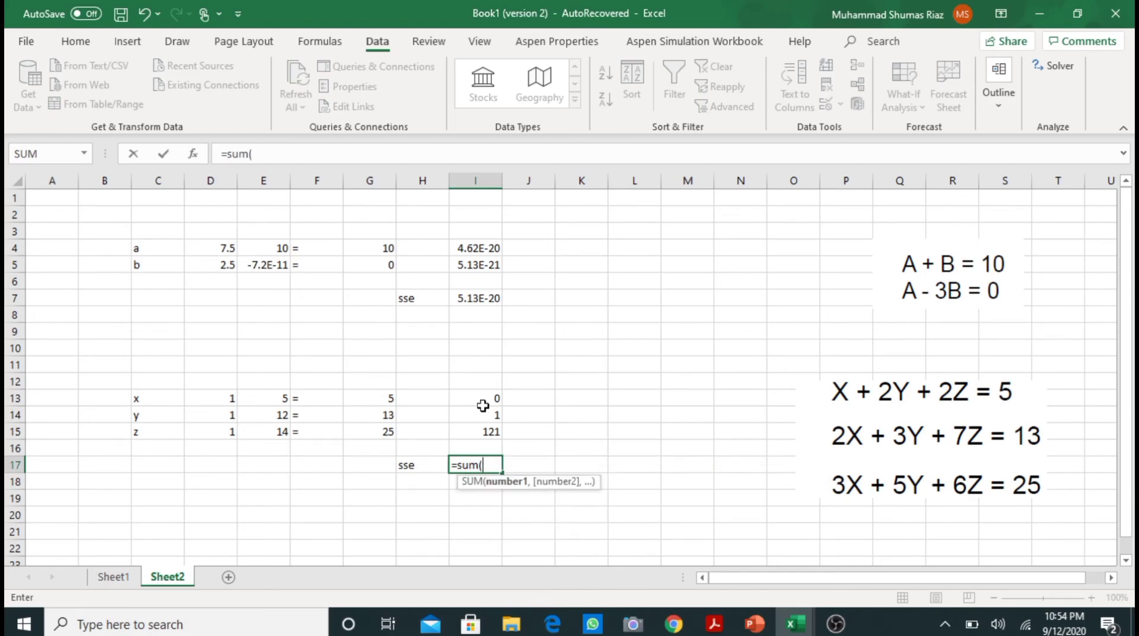
{"action": "left_click_drag", "start_coordinate": [488, 397], "coordinate": [488, 432]}
{"action": "type", "text": ")"}
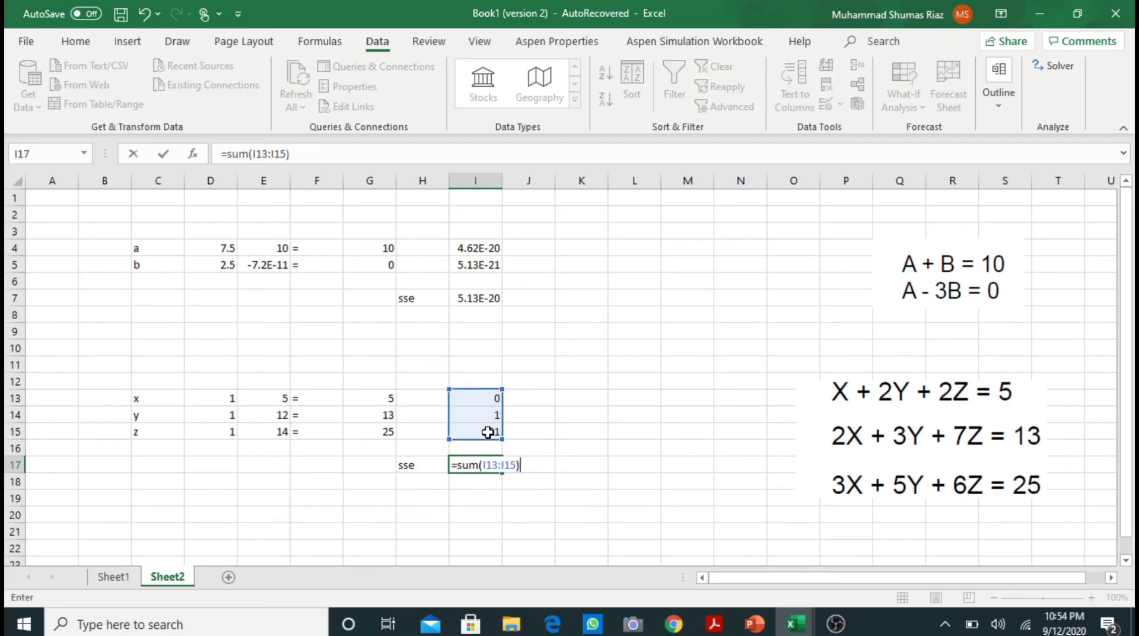
{"action": "key", "text": "Return"}
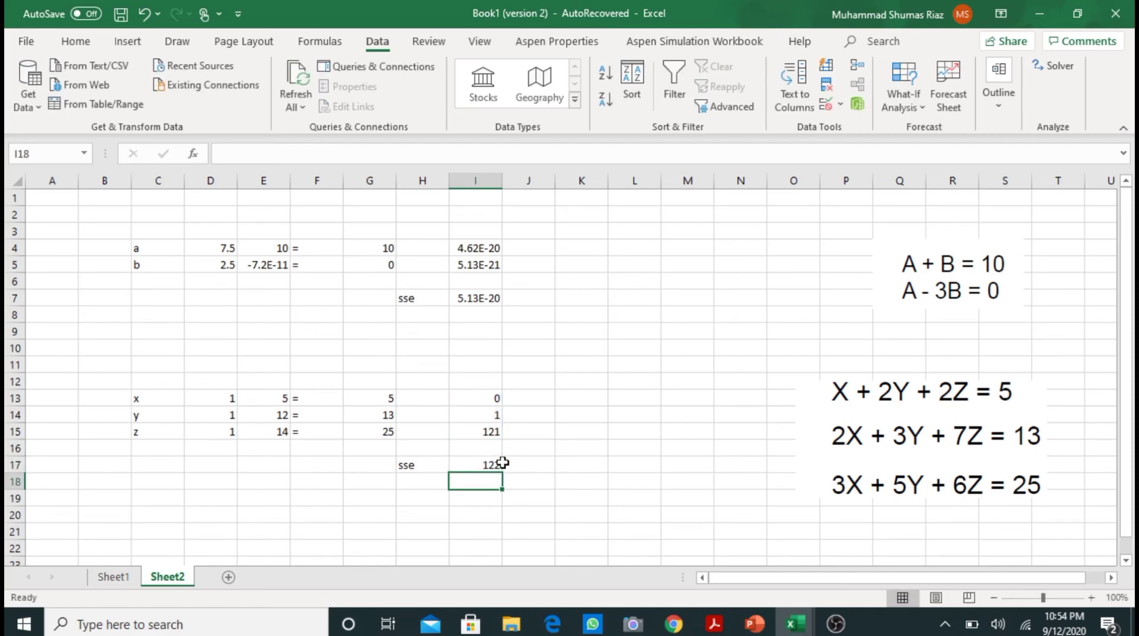
Step: Open Solver and replace its objective with the three-variable system's sse cell, $I$17
{"action": "left_click", "coordinate": [490, 464]}
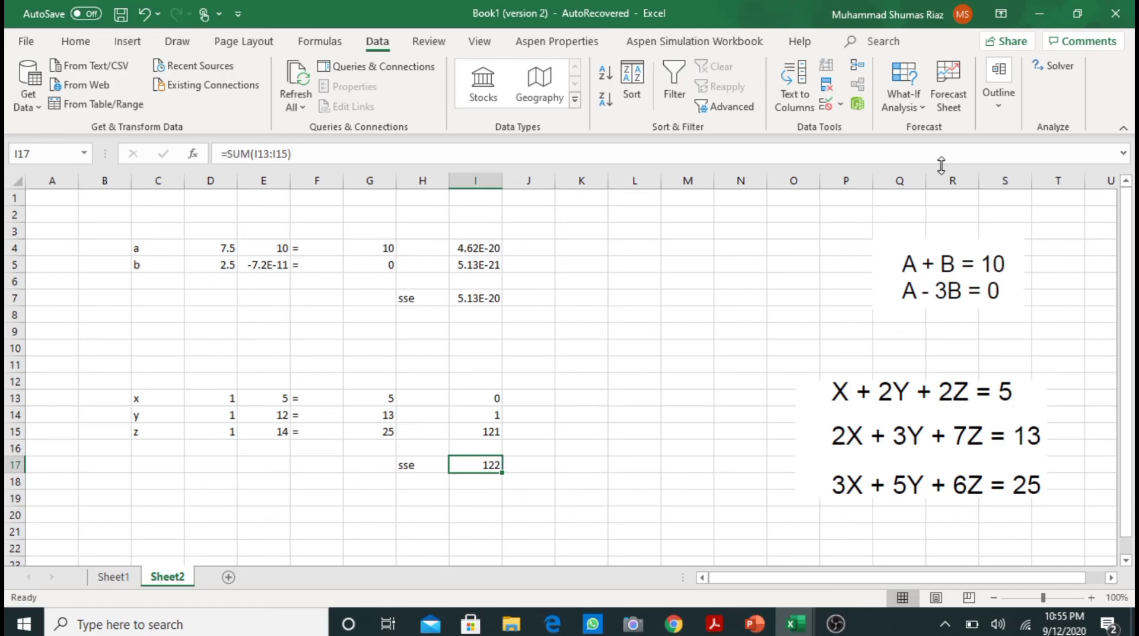
{"action": "left_click", "coordinate": [1071, 64]}
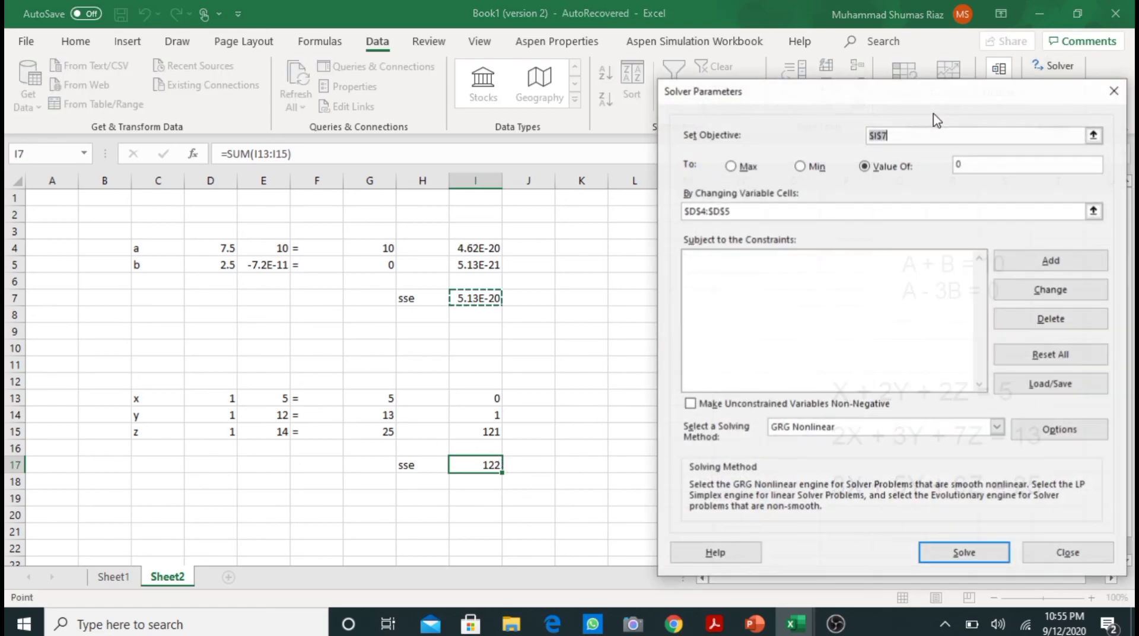
{"action": "left_click", "coordinate": [904, 132]}
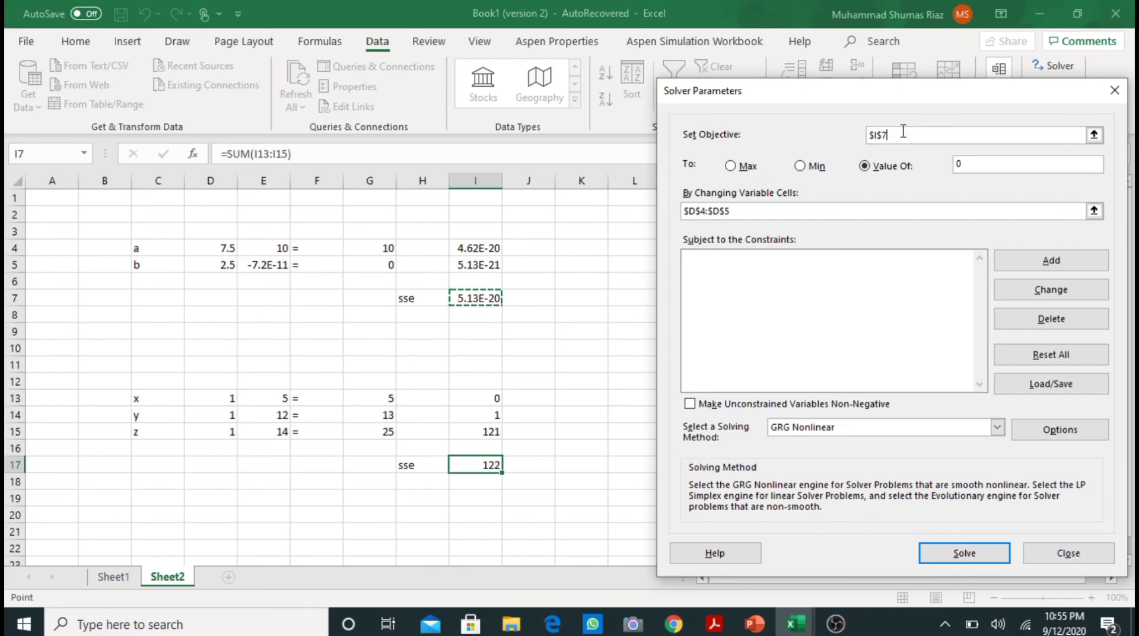
{"action": "key", "text": "BackSpace"}
{"action": "key", "text": "BackSpace"}
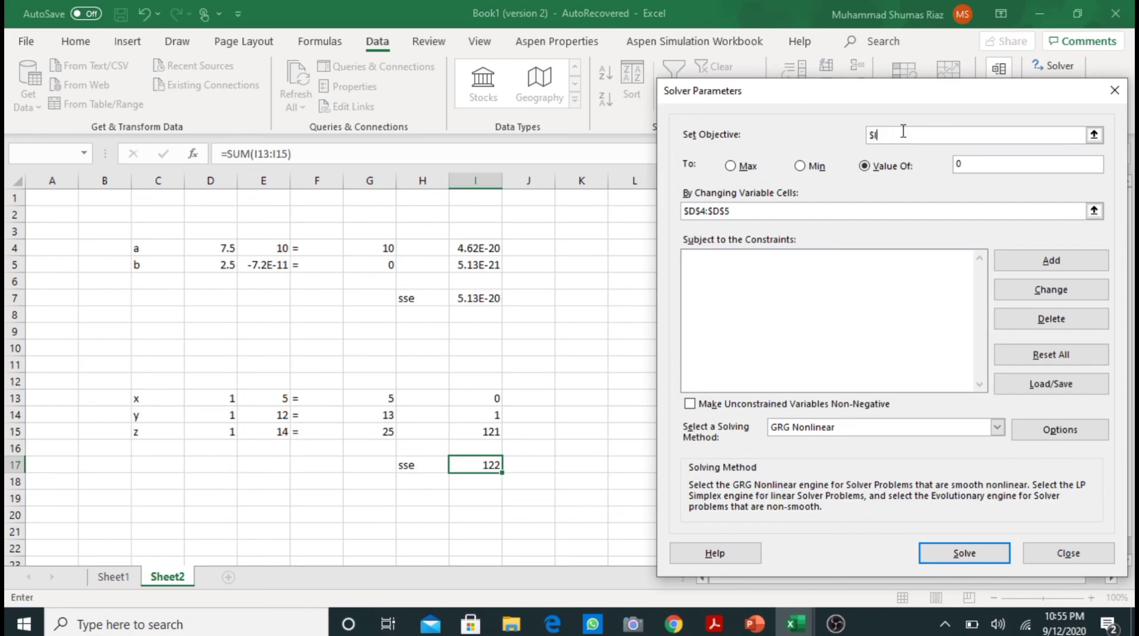
{"action": "left_click", "coordinate": [480, 463]}
Step: Replace Solver's changing variable cells with $D$13:$D$15, then solve and keep the Solver solution
{"action": "left_click", "coordinate": [786, 212]}
{"action": "key", "text": "BackSpace"}
{"action": "key", "text": "BackSpace"}
{"action": "key", "text": "BackSpace"}
{"action": "key", "text": "BackSpace"}
{"action": "key", "text": "BackSpace"}
{"action": "key", "text": "BackSpace"}
{"action": "key", "text": "BackSpace"}
{"action": "key", "text": "BackSpace"}
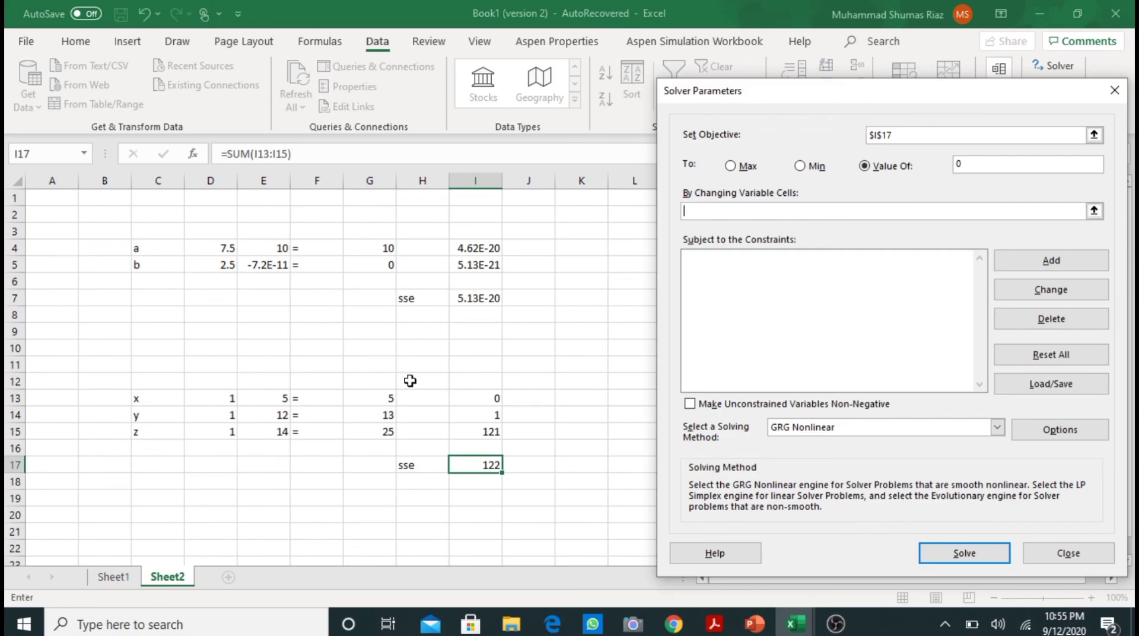
{"action": "left_click_drag", "start_coordinate": [206, 397], "coordinate": [206, 435]}
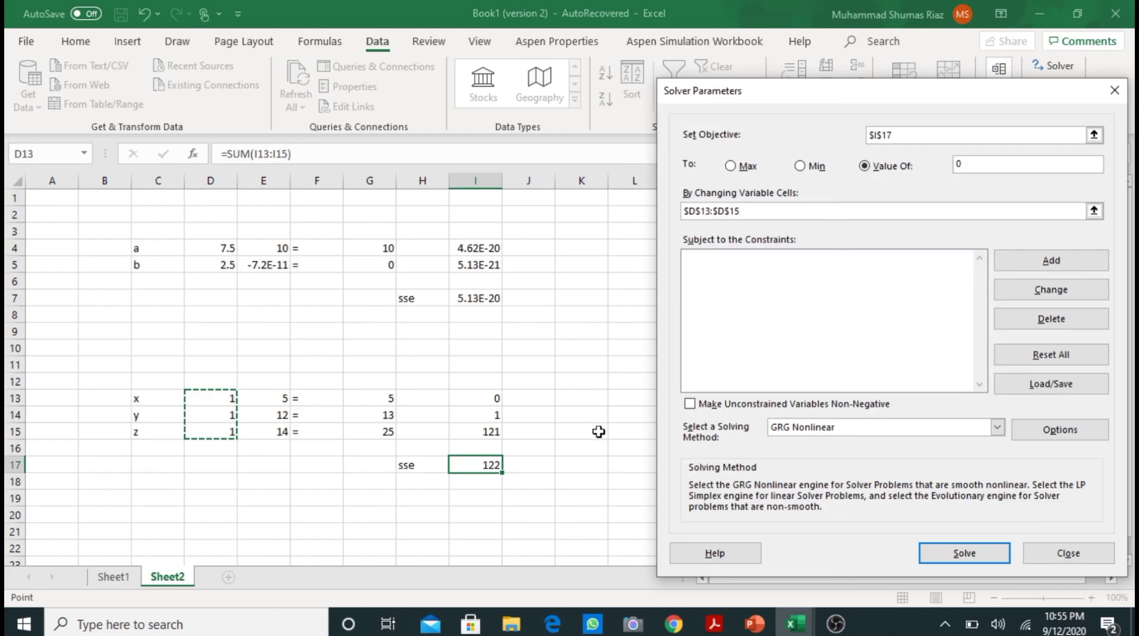
{"action": "left_click", "coordinate": [954, 549]}
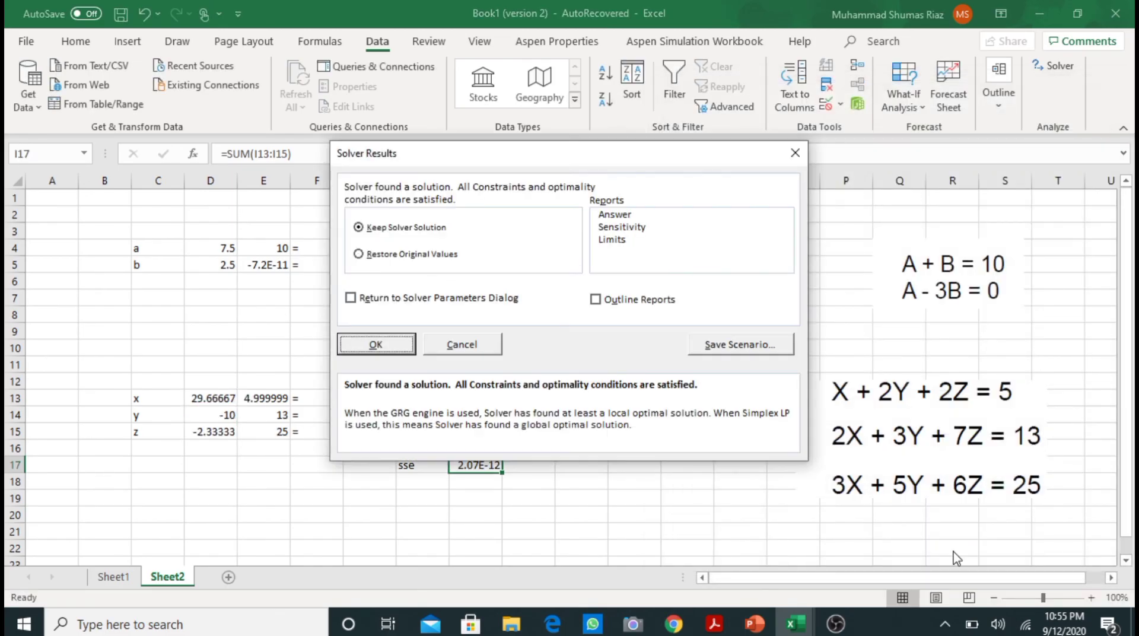
{"action": "left_click", "coordinate": [395, 344]}
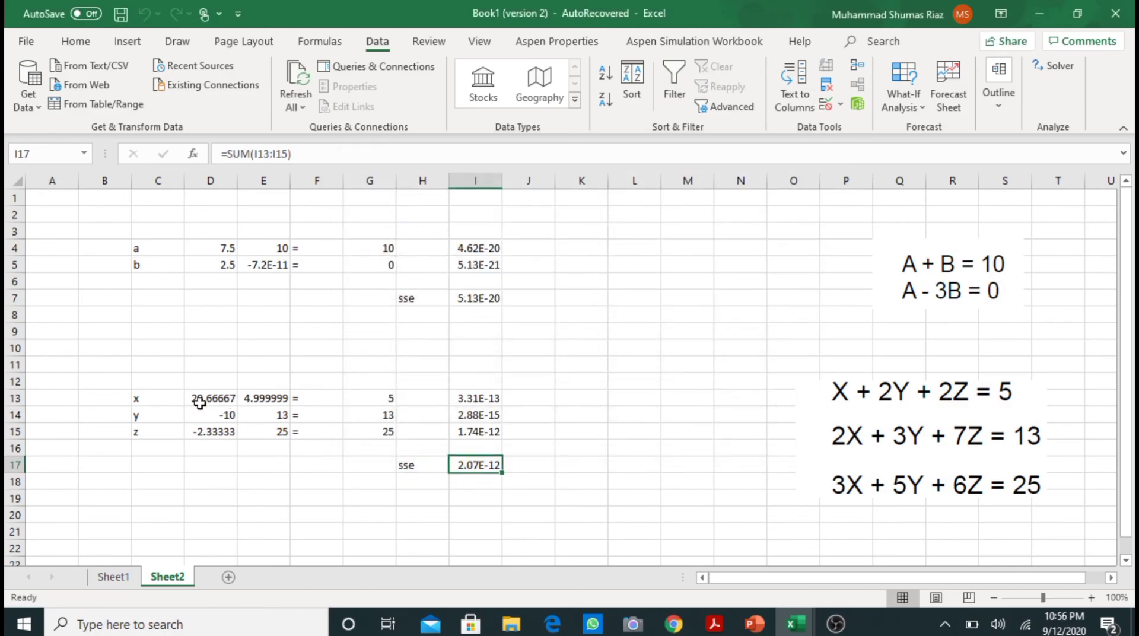